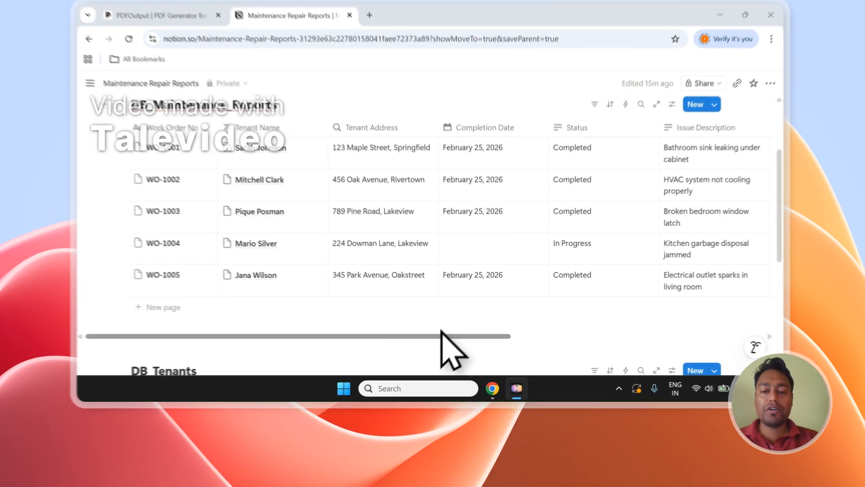
# - Review the columns and rows of the DB_Maintenance_Reports table and the DB_Tenants table on the Notion page
pyautogui.moveTo(440, 369); pyautogui.dragTo(566, 370)
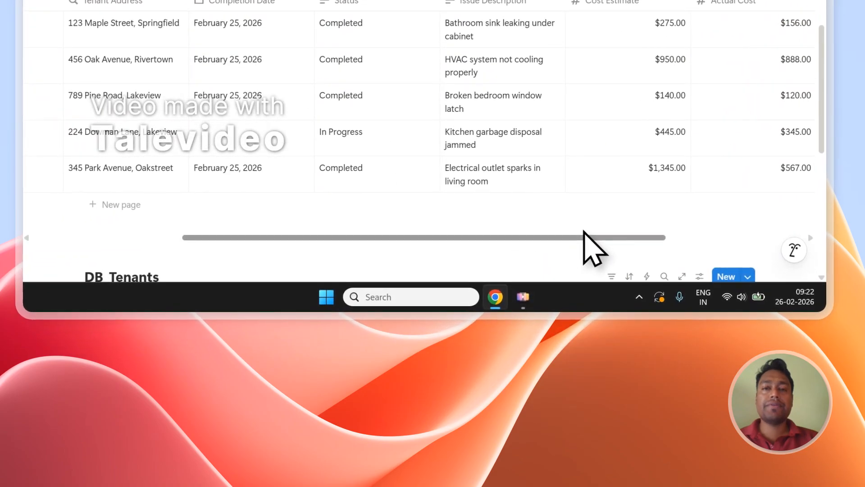
pyautogui.moveTo(584, 231); pyautogui.dragTo(758, 207)
pyautogui.scroll(-2, 191, 186)
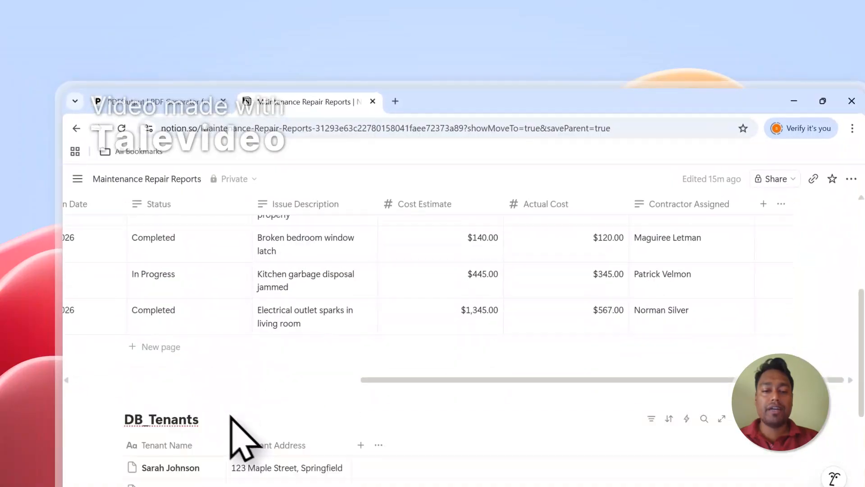
pyautogui.scroll(-5, 244, 435)
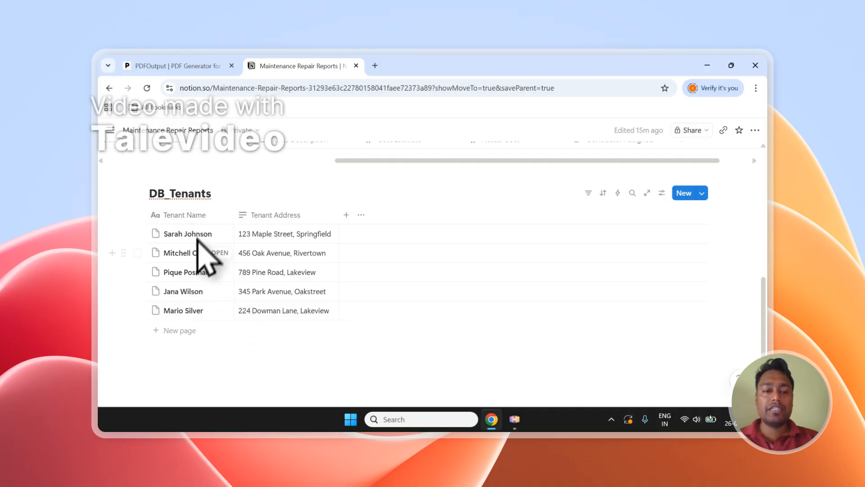
pyautogui.scroll(4, 197, 240)
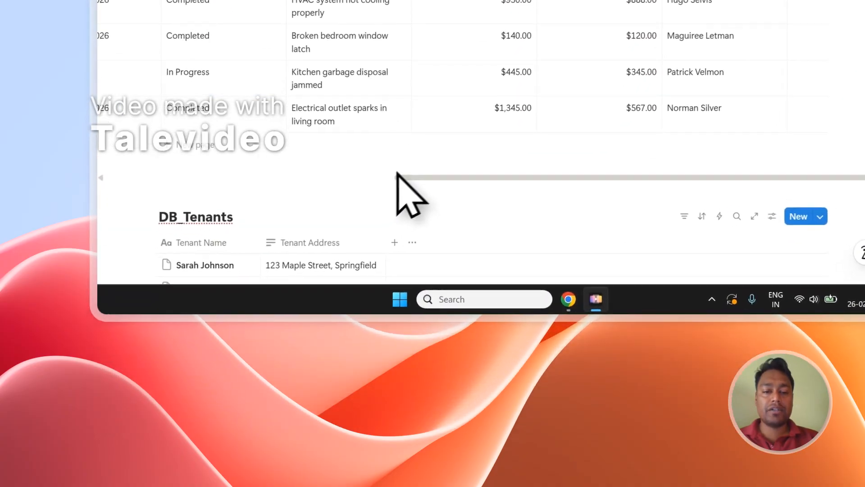
pyautogui.scroll(3, 347, 320)
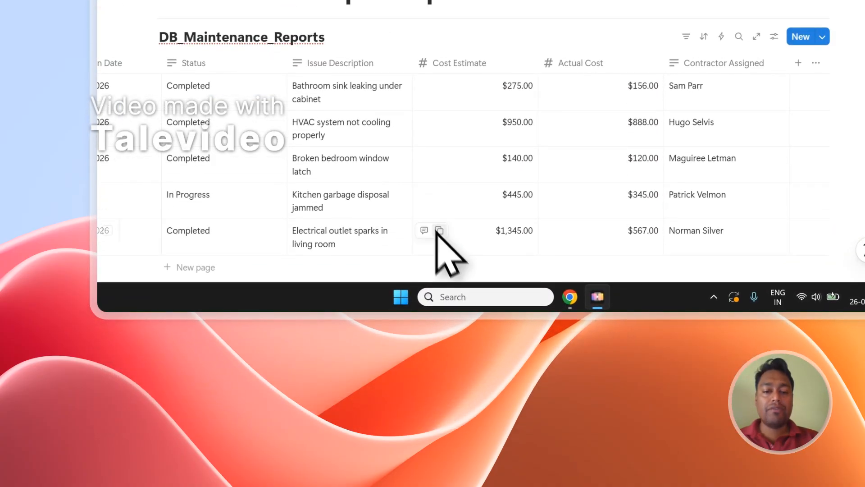
pyautogui.scroll(-2, 436, 232)
pyautogui.moveTo(437, 236); pyautogui.dragTo(176, 239)
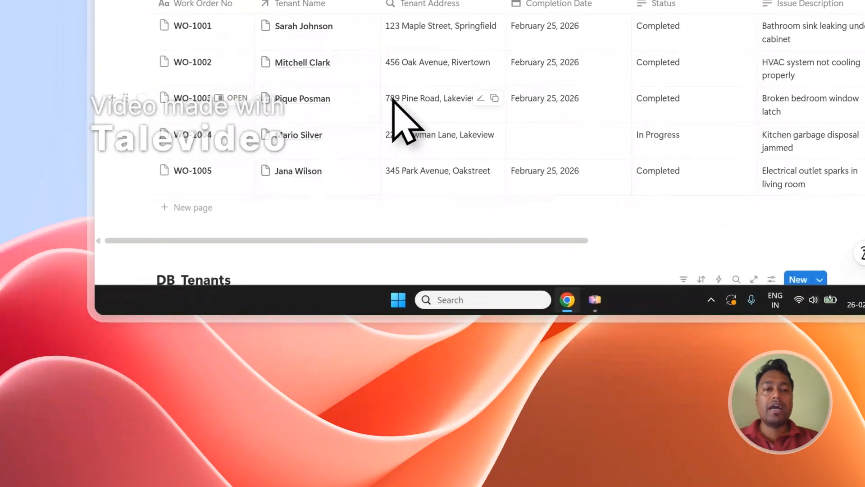
pyautogui.scroll(2, 379, 108)
pyautogui.scroll(-2, 380, 125)
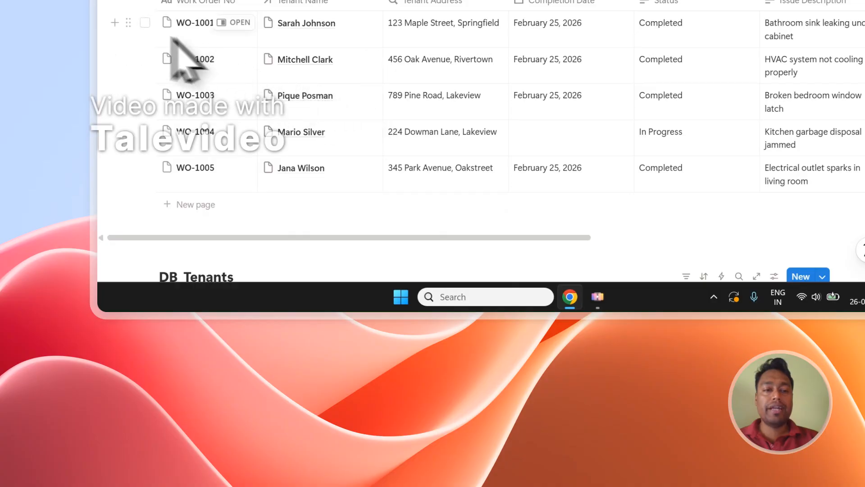
# - Select work orders WO-1001 through WO-1005 in the maintenance reports table and clear the selection
pyautogui.click(144, 22)
pyautogui.click(146, 59)
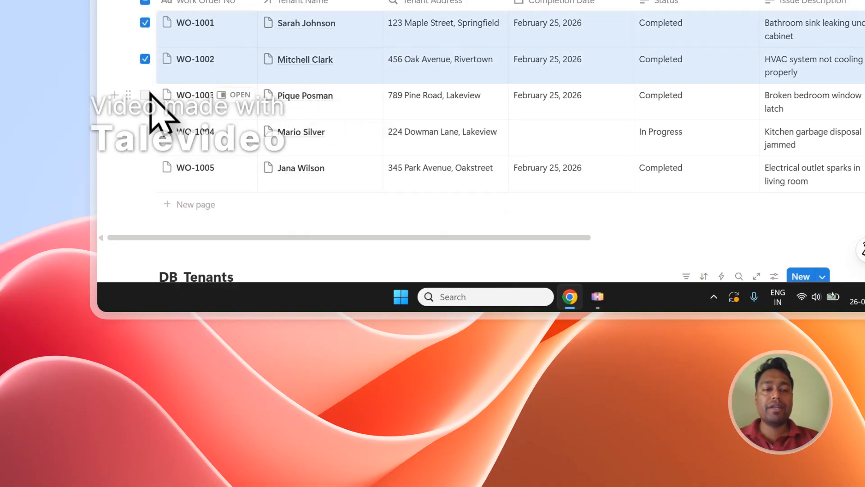
pyautogui.click(146, 95)
pyautogui.click(145, 132)
pyautogui.click(144, 168)
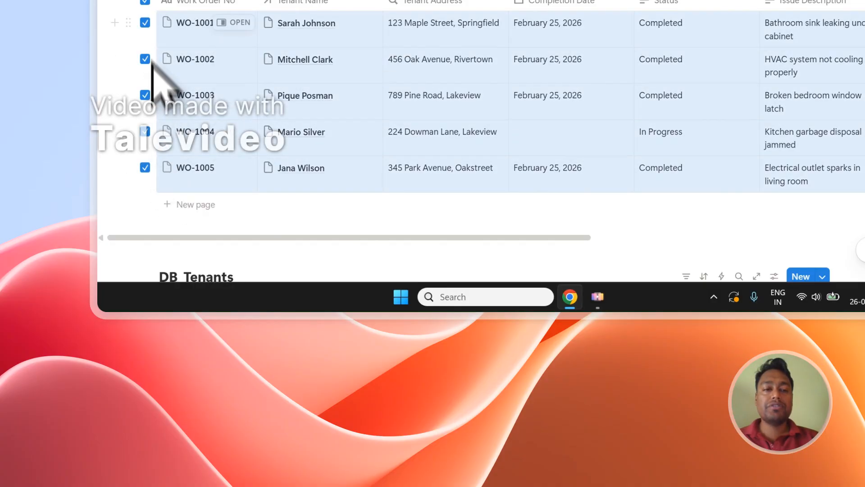
pyautogui.click(145, 2)
# - Switch to PDFOutput and open its automation setup to check the Notion and Google Docs connections
pyautogui.click(180, 111)
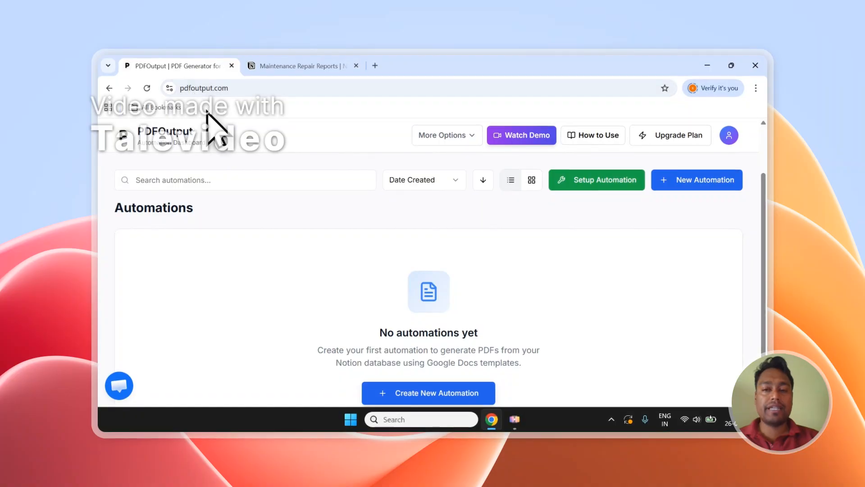
pyautogui.scroll(-1, 399, 180)
pyautogui.scroll(1, 388, 191)
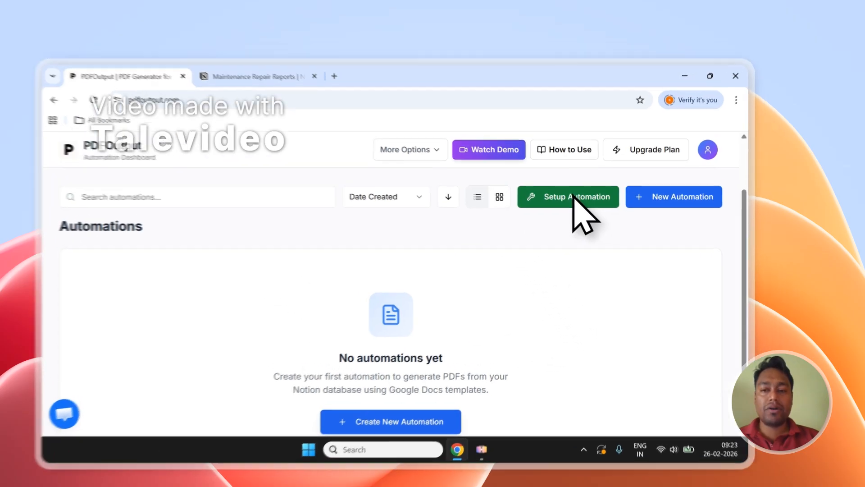
pyautogui.click(590, 184)
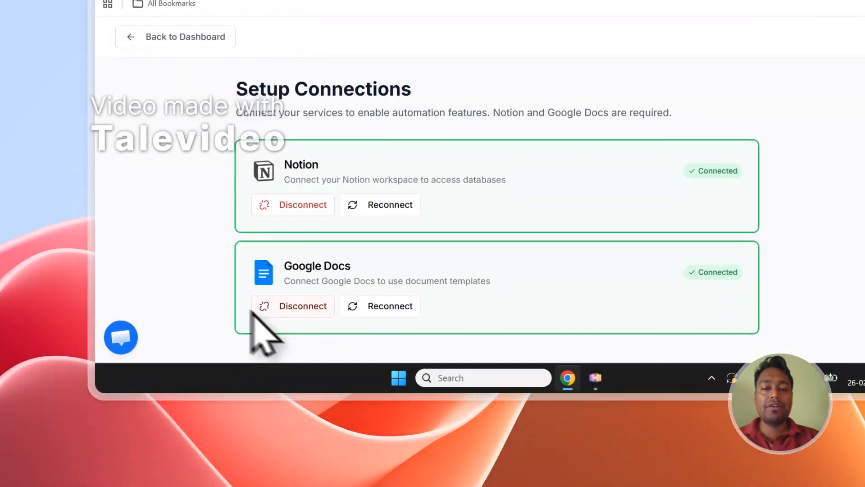
# - View the Maintenance Repair Reports page in Notion and return to the PDFOutput connections
pyautogui.click(365, 33)
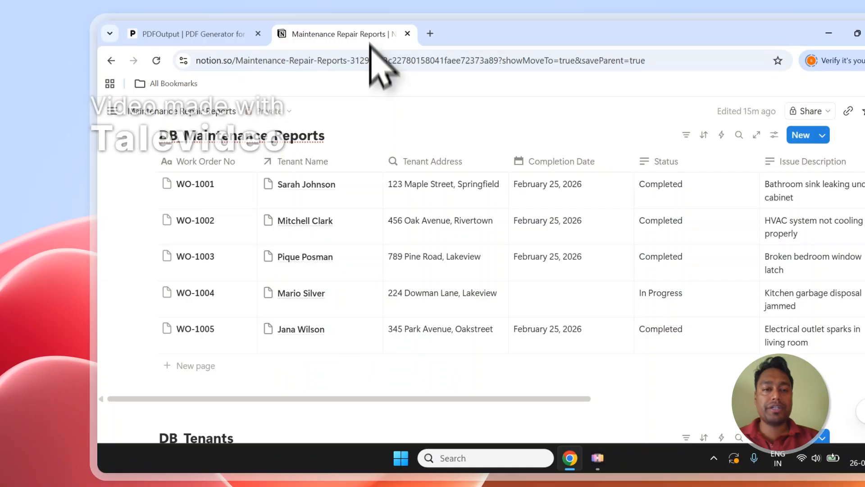
pyautogui.scroll(3, 309, 227)
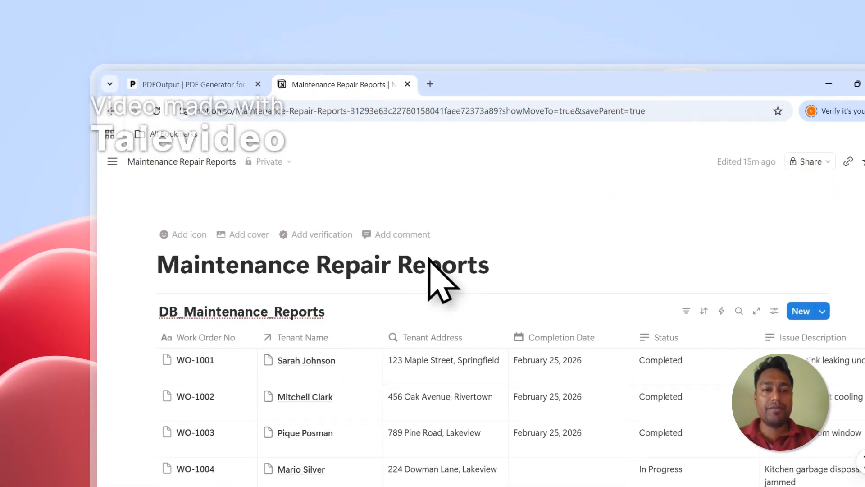
pyautogui.click(231, 82)
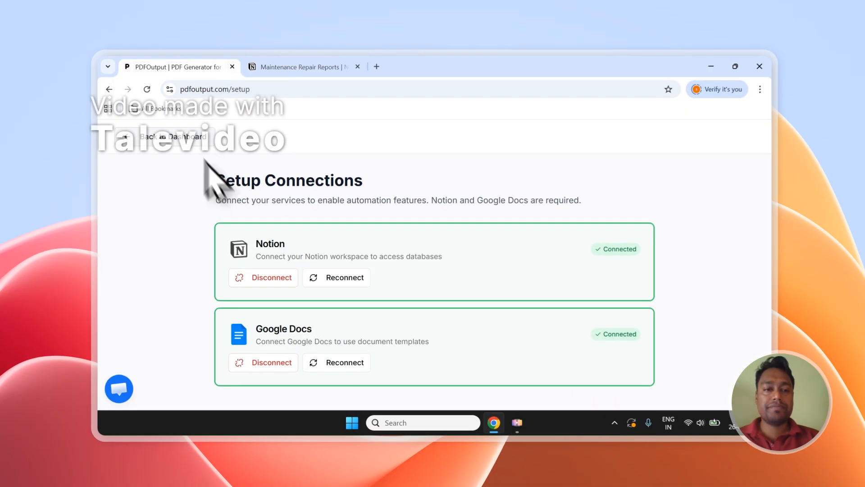
# - Go back to the PDFOutput dashboard and create a new automation named Maintenance Repair Reports
pyautogui.click(193, 135)
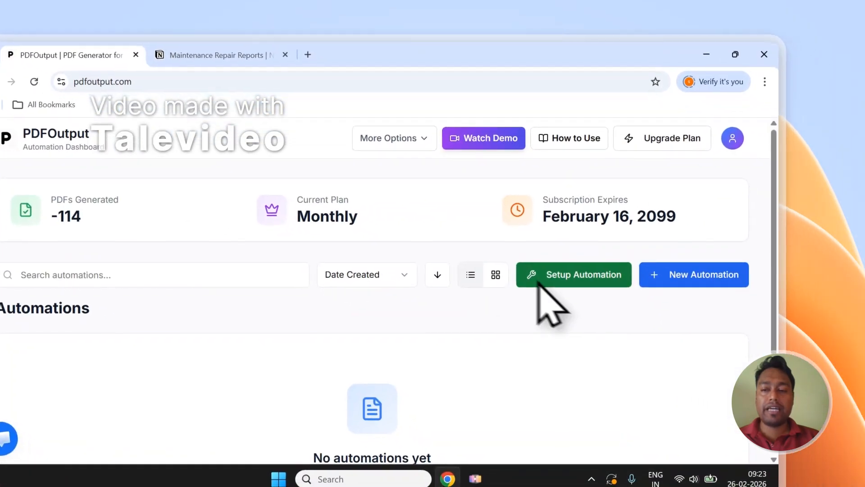
pyautogui.scroll(-2, 538, 283)
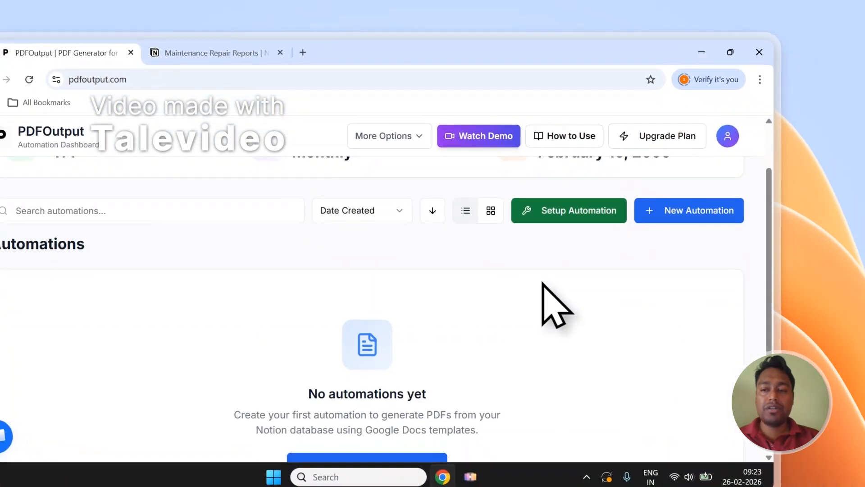
pyautogui.moveTo(775, 311); pyautogui.dragTo(777, 278)
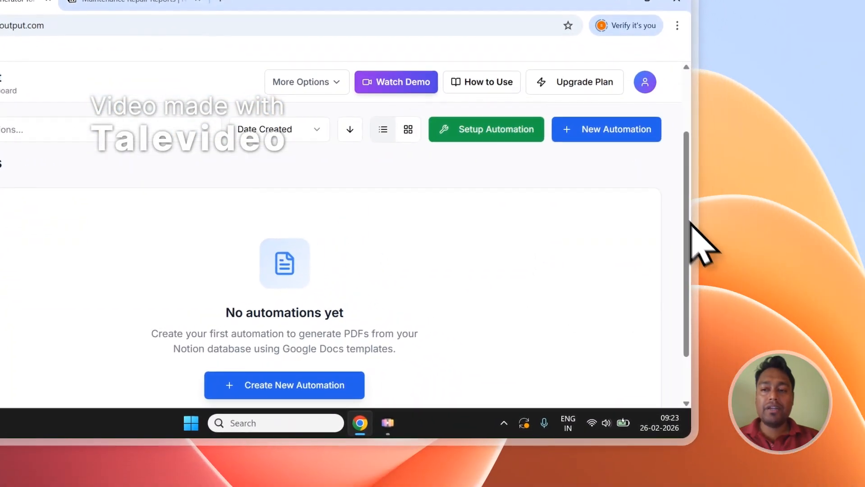
pyautogui.click(631, 135)
pyautogui.write('Maintenance Repair Reports')
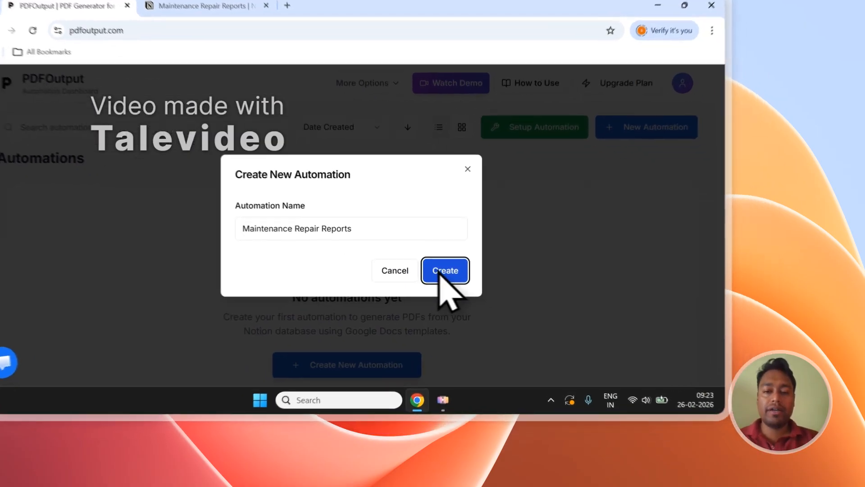
pyautogui.click(516, 303)
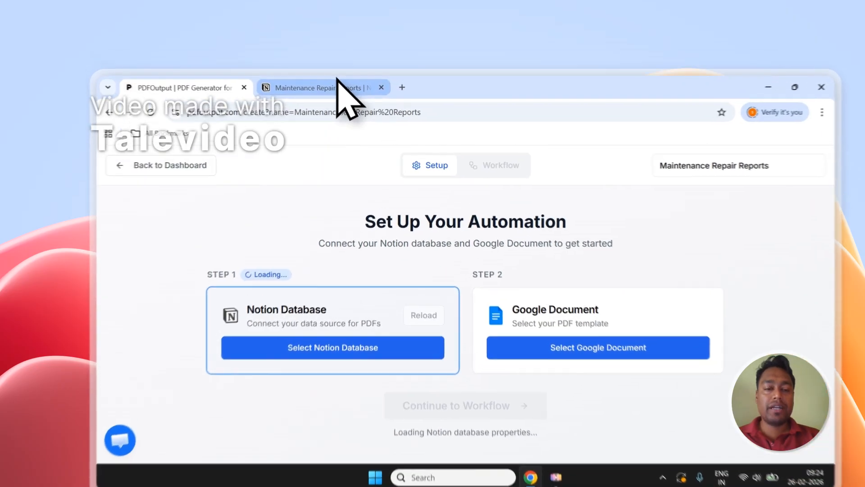
# - Switch to Notion and examine the Maintenance Repair Reports page title and the databases it contains
pyautogui.click(317, 61)
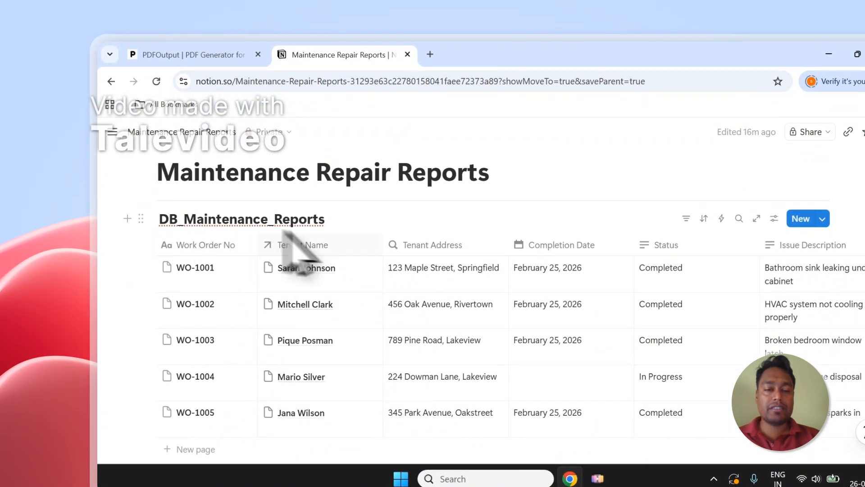
pyautogui.scroll(-5, 308, 239)
pyautogui.scroll(5, 308, 239)
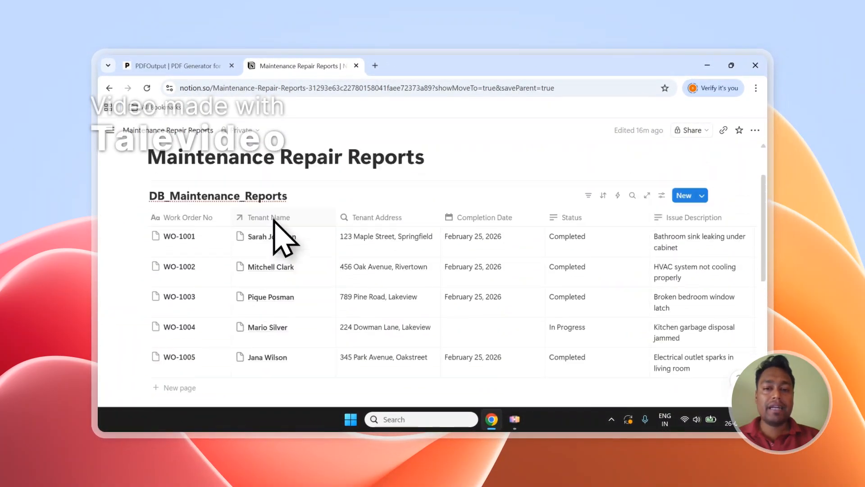
pyautogui.scroll(1, 274, 221)
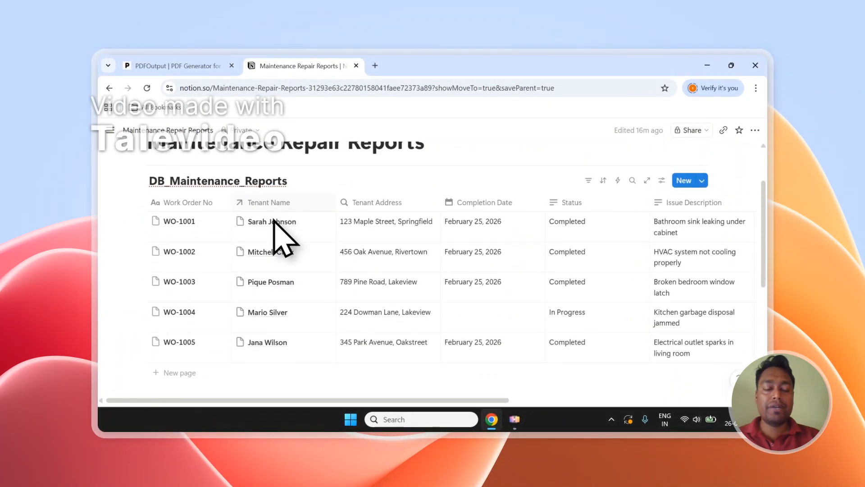
pyautogui.scroll(-1, 277, 222)
pyautogui.scroll(2, 279, 203)
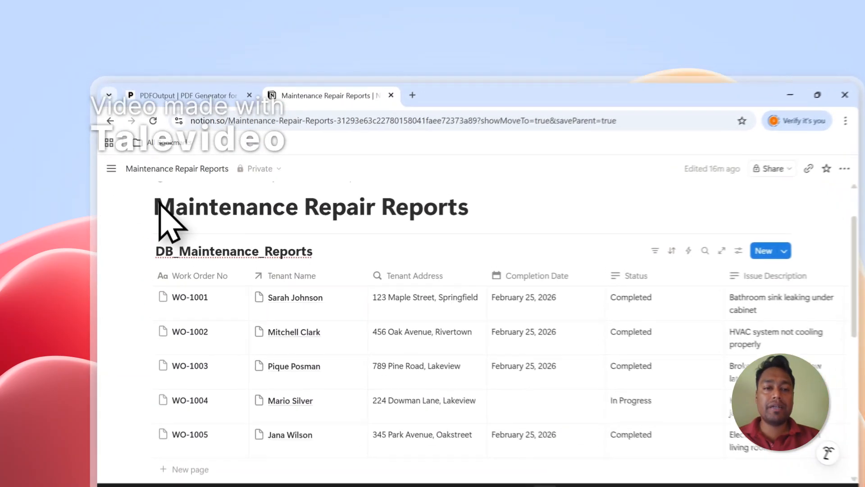
pyautogui.scroll(1, 151, 165)
pyautogui.moveTo(151, 195); pyautogui.dragTo(435, 197)
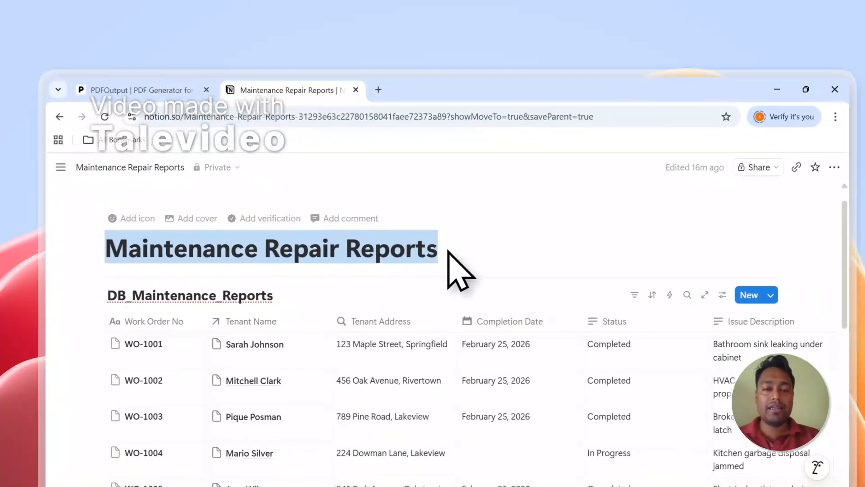
pyautogui.scroll(-1, 359, 262)
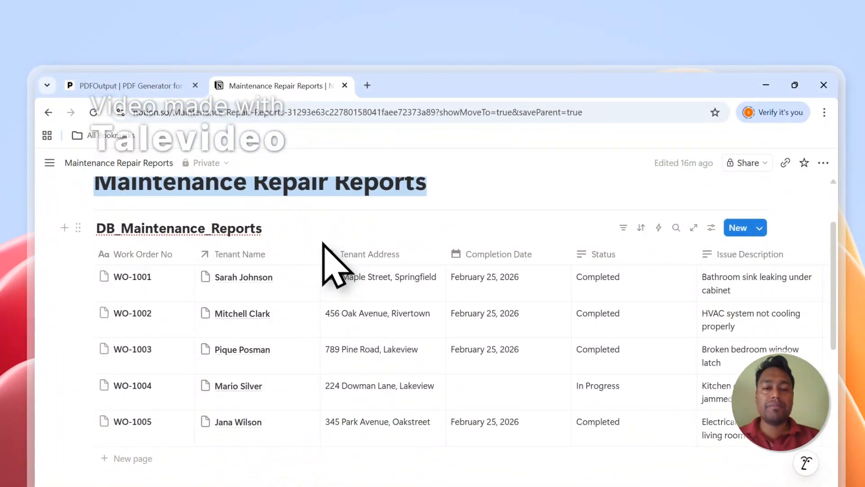
pyautogui.scroll(-2, 323, 244)
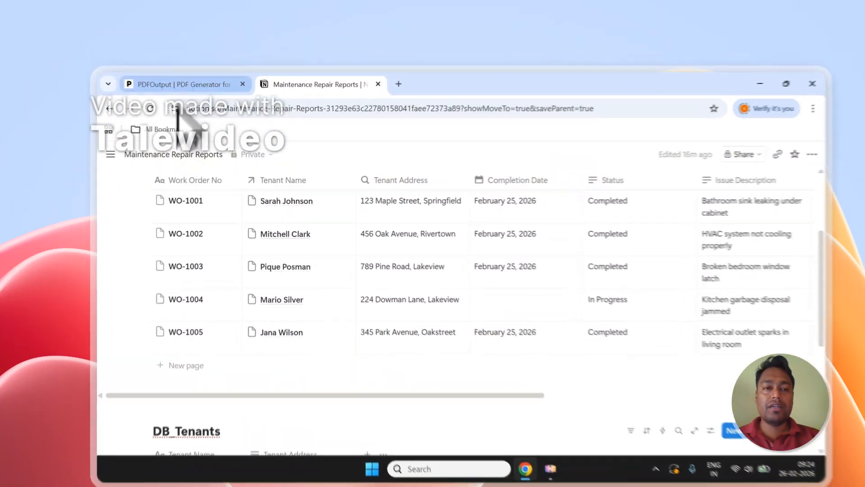
# - Return to PDFOutput, dismiss the database notice, and disconnect Notion in the connection setup
pyautogui.click(186, 67)
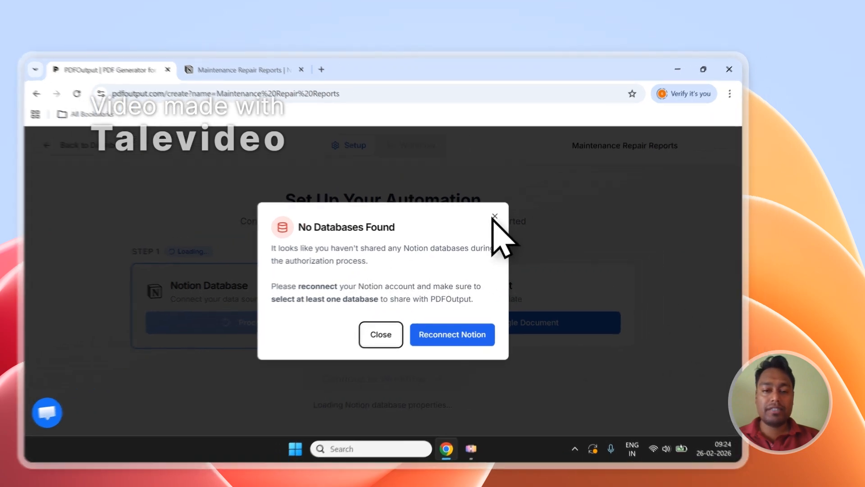
pyautogui.click(537, 202)
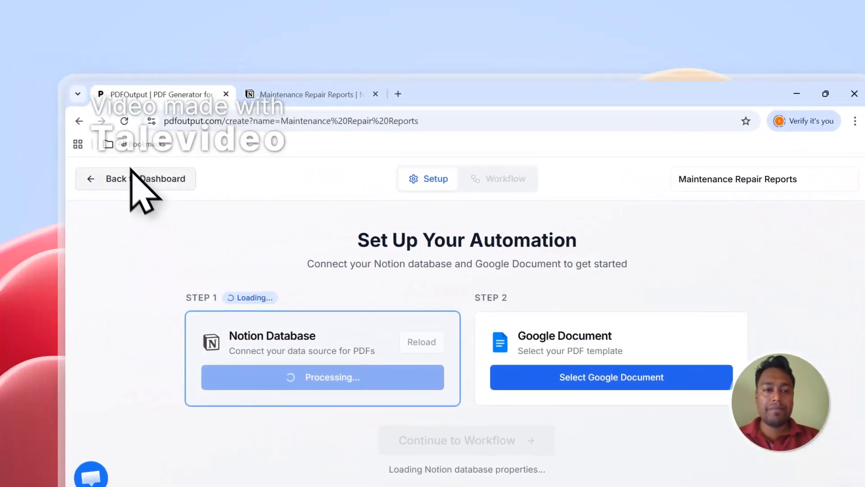
pyautogui.click(7, 164)
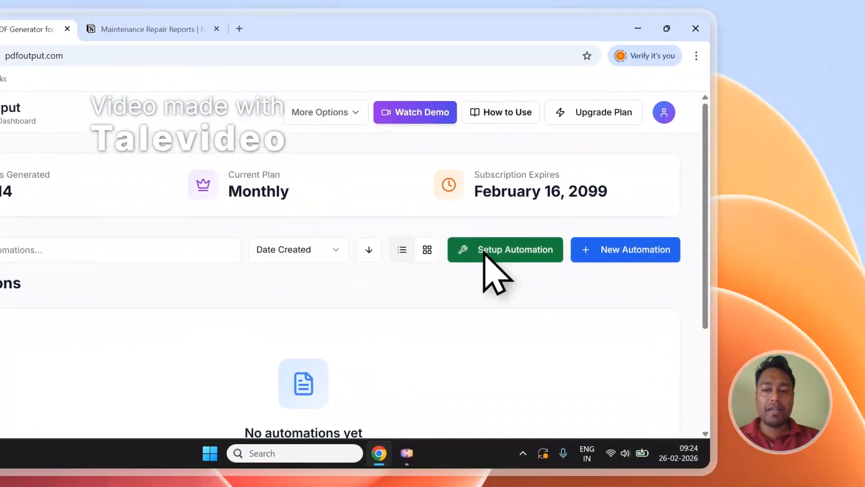
pyautogui.click(485, 252)
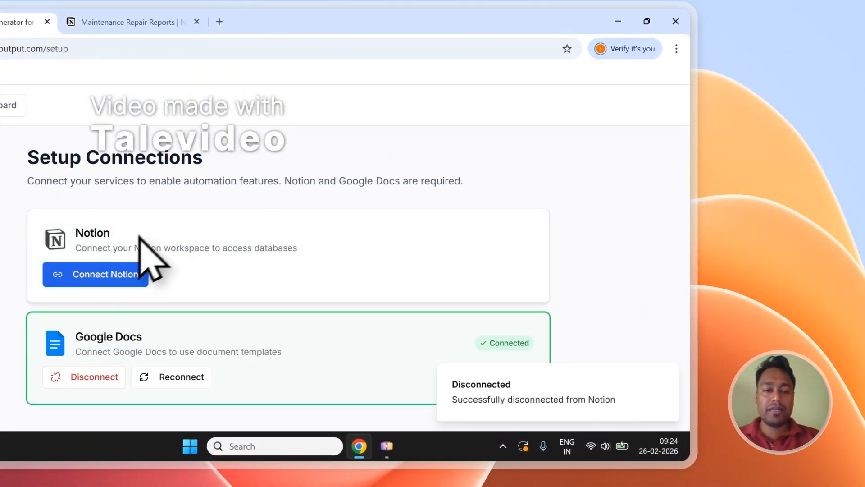
# - Start connecting Notion again and choose PDFOutput's Space as the workspace to authorize
pyautogui.click(106, 274)
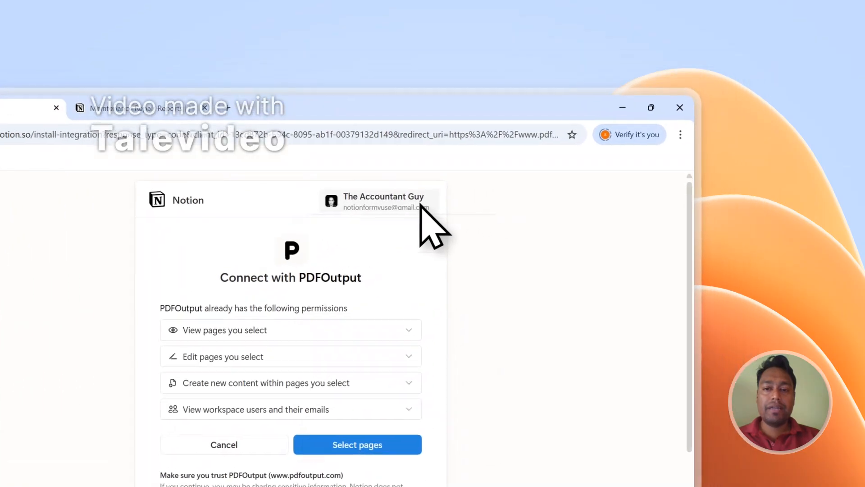
pyautogui.click(518, 145)
pyautogui.scroll(-3, 508, 278)
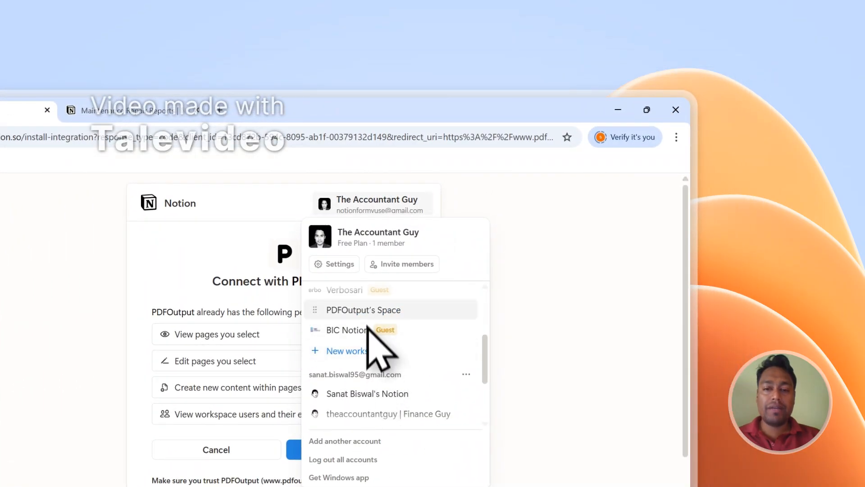
pyautogui.click(375, 308)
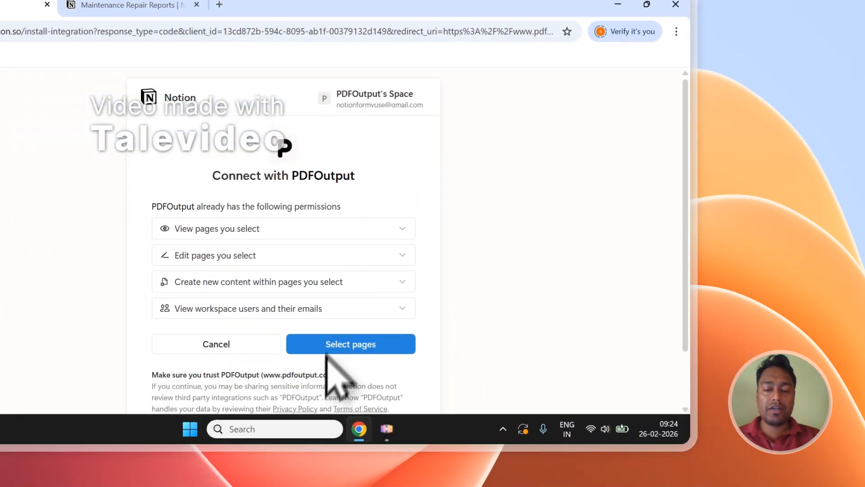
# - Proceed to choosing the pages to share with PDFOutput, and copy the Maintenance Repair Reports page title from Notion
pyautogui.click(343, 451)
pyautogui.click(306, 100)
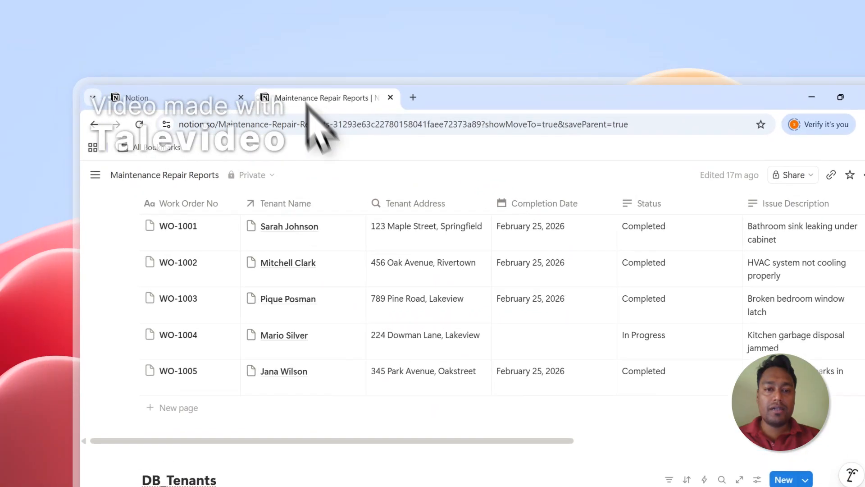
pyautogui.scroll(3, 378, 254)
pyautogui.click(183, 294)
pyautogui.moveTo(176, 293); pyautogui.dragTo(462, 298)
pyautogui.rightClick(411, 292)
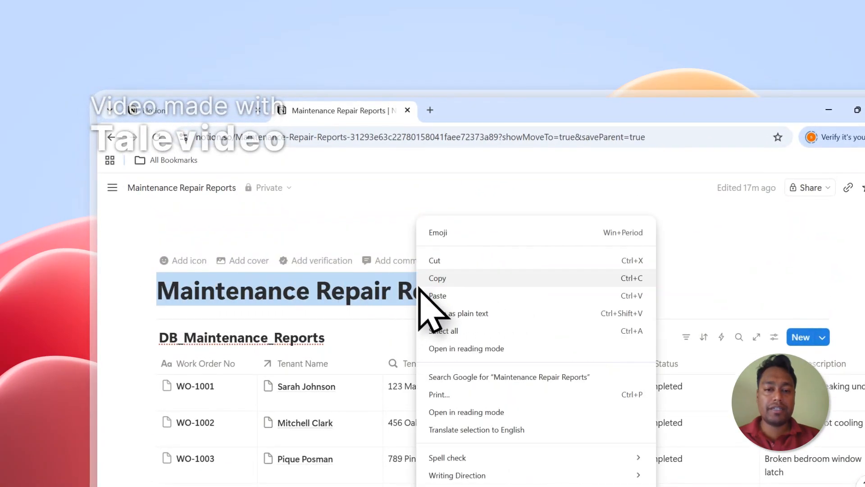
pyautogui.click(419, 277)
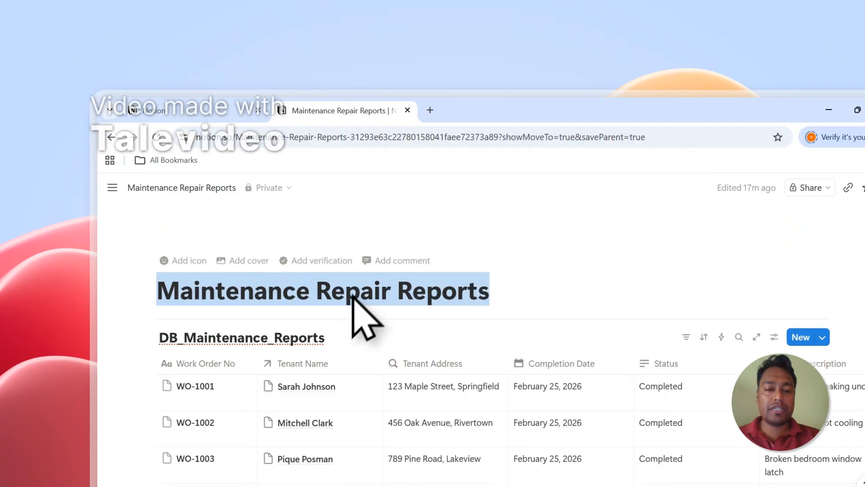
pyautogui.scroll(-4, 315, 344)
pyautogui.scroll(4, 311, 358)
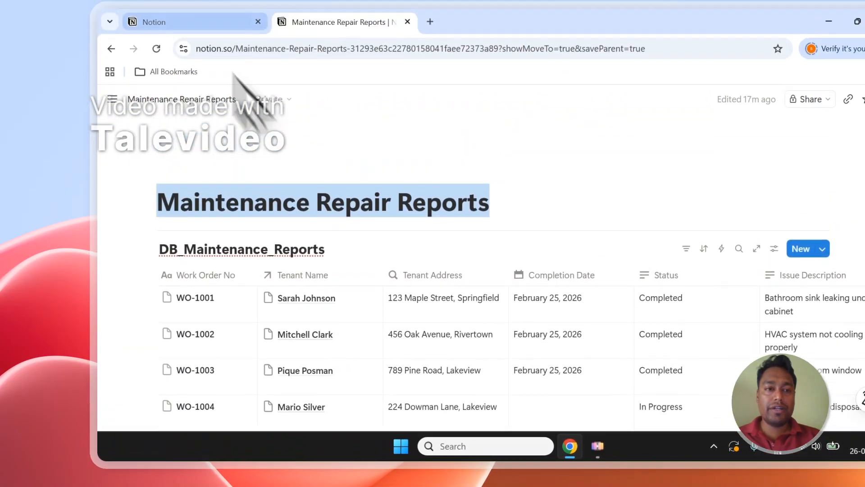
# - Search the shareable pages for the copied title, add the Maintenance Repair Reports page, and allow PDFOutput access
pyautogui.click(189, 22)
pyautogui.rightClick(423, 354)
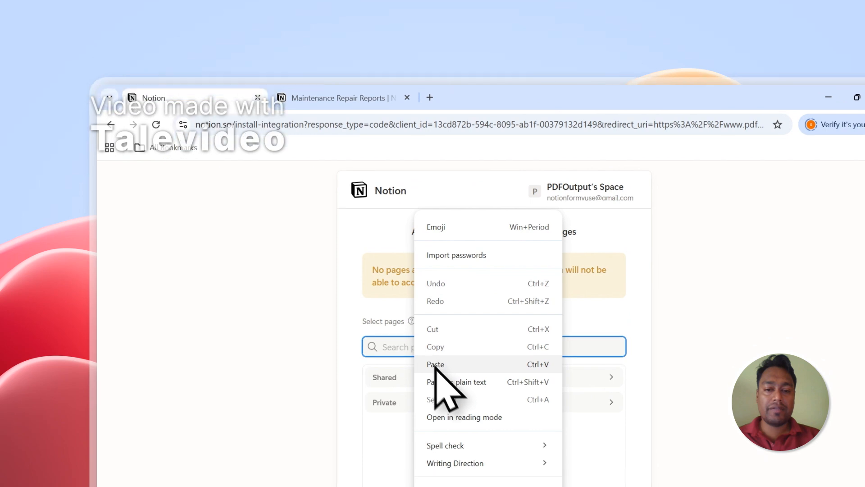
pyautogui.click(435, 364)
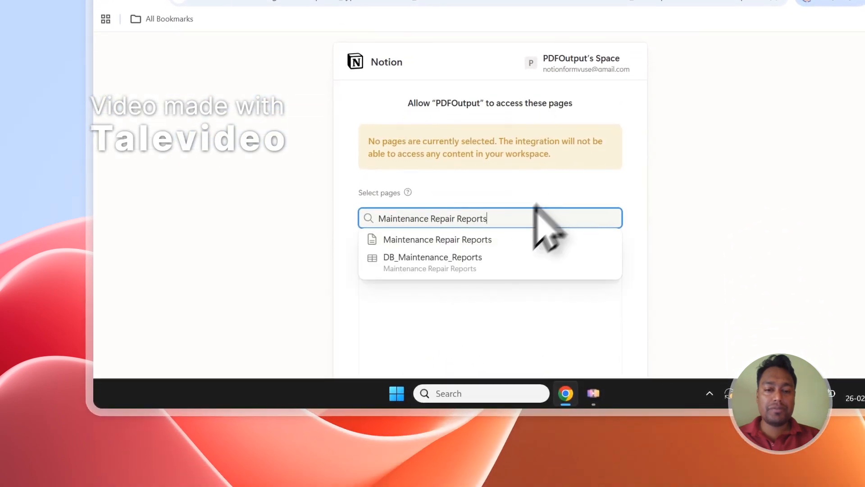
pyautogui.click(457, 241)
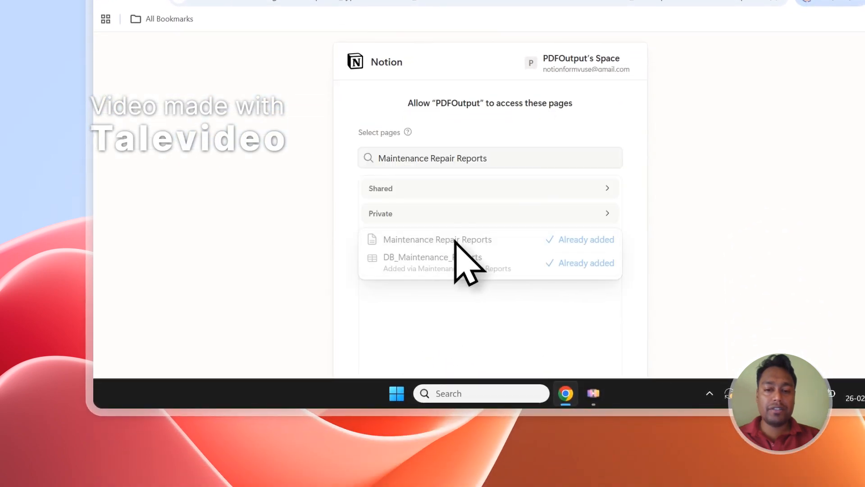
pyautogui.click(558, 121)
pyautogui.scroll(-2, 550, 169)
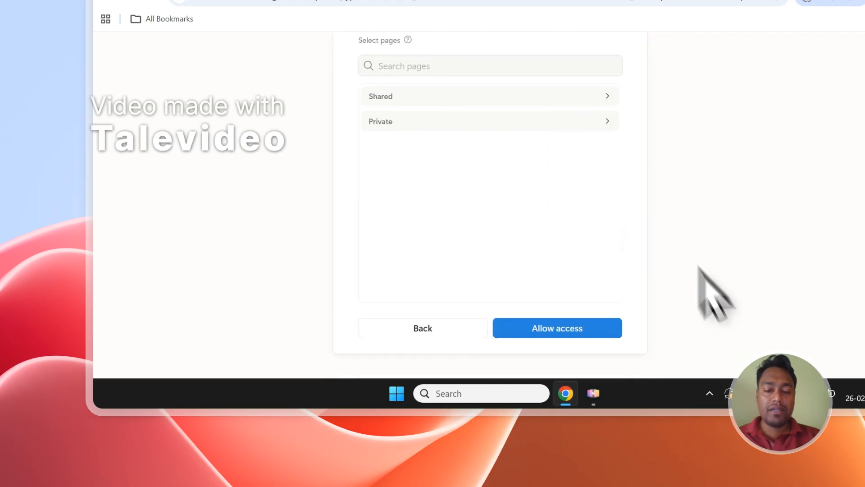
pyautogui.click(565, 333)
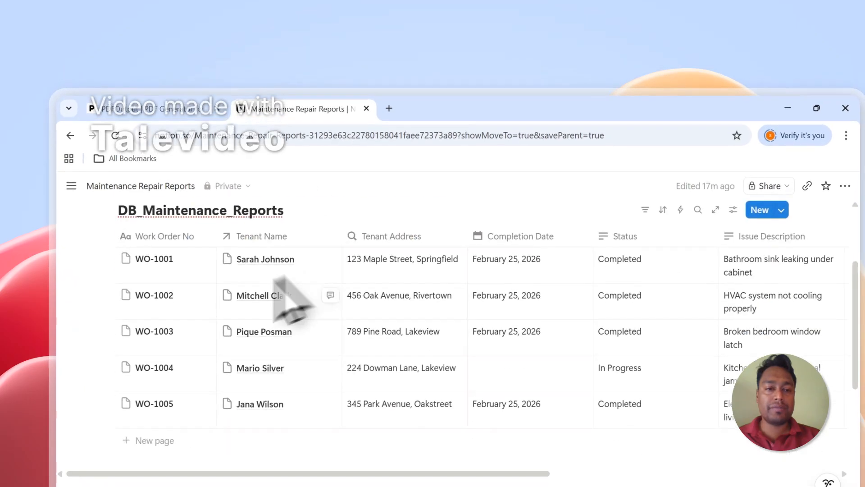
# - Return to PDFOutput and create a new automation named Maintenance Repair Reports
pyautogui.scroll(-4, 208, 288)
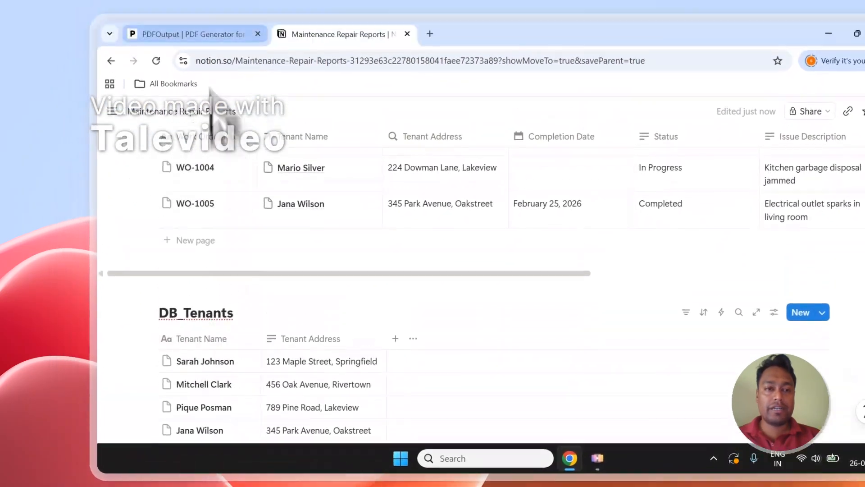
pyautogui.click(212, 35)
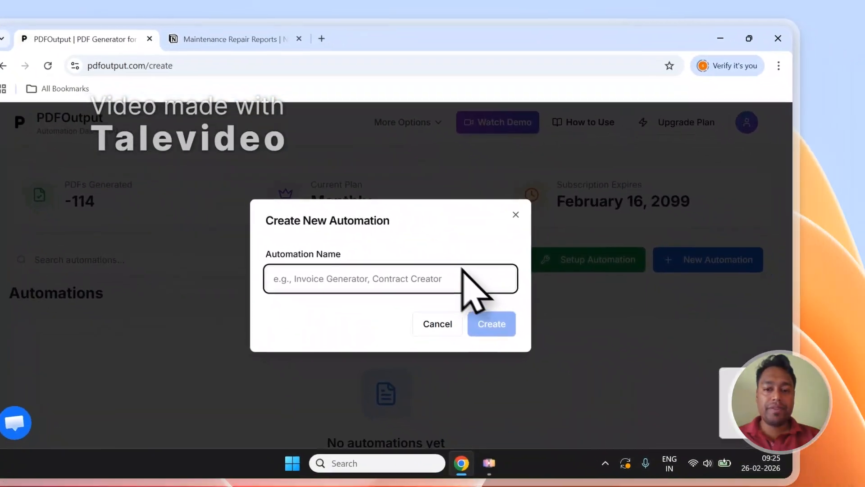
pyautogui.click(572, 274)
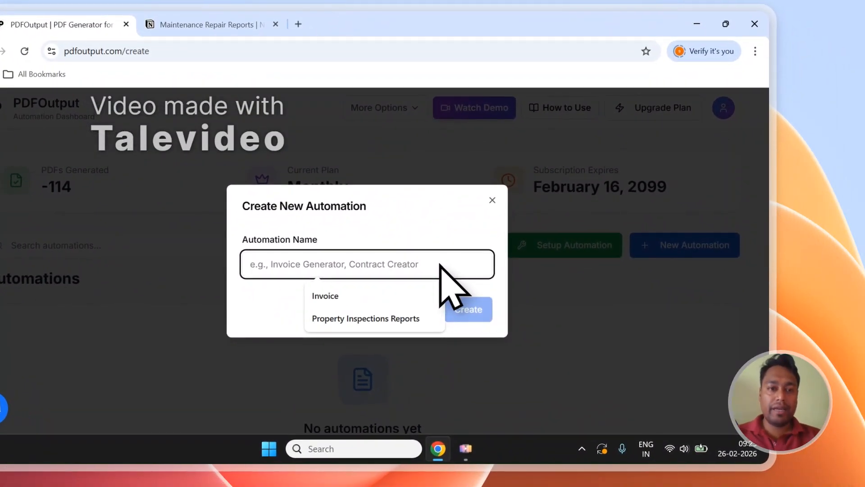
pyautogui.write('Maintenance Repair Reports')
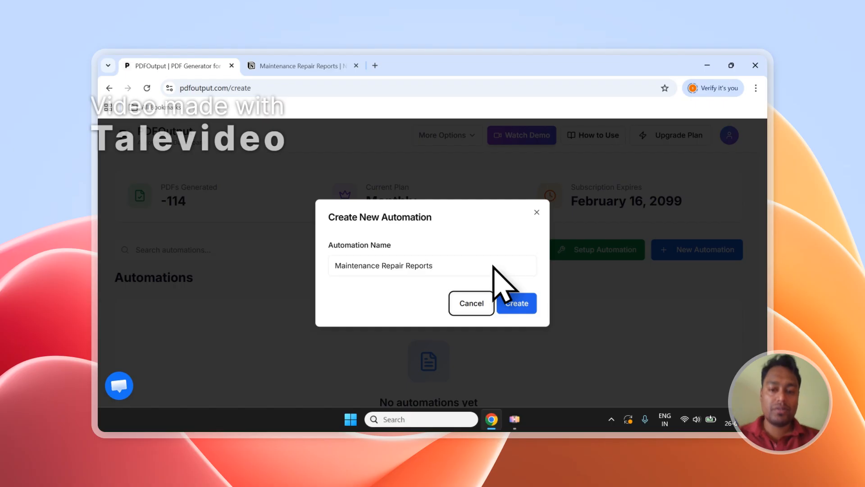
pyautogui.click(514, 303)
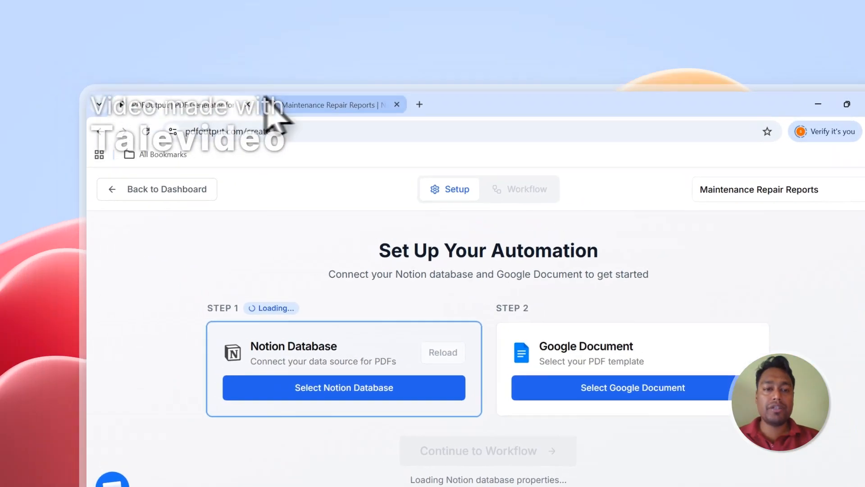
# - Check the database name in Notion and choose DB_Maintenance_Reports as the automation's Notion database
pyautogui.click(74, 2)
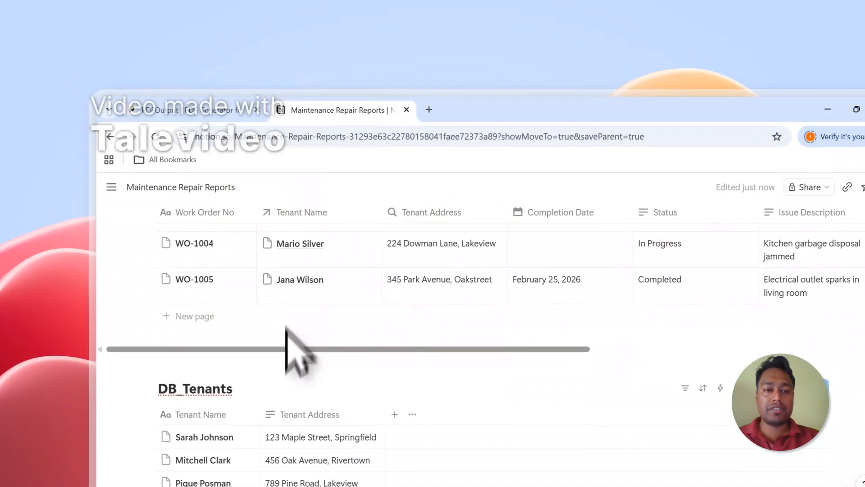
pyautogui.scroll(3, 67, 210)
pyautogui.click(217, 110)
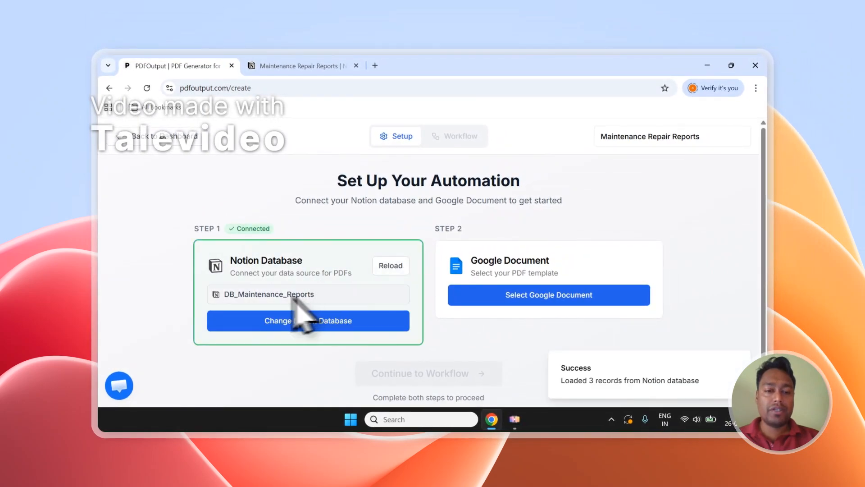
pyautogui.click(306, 319)
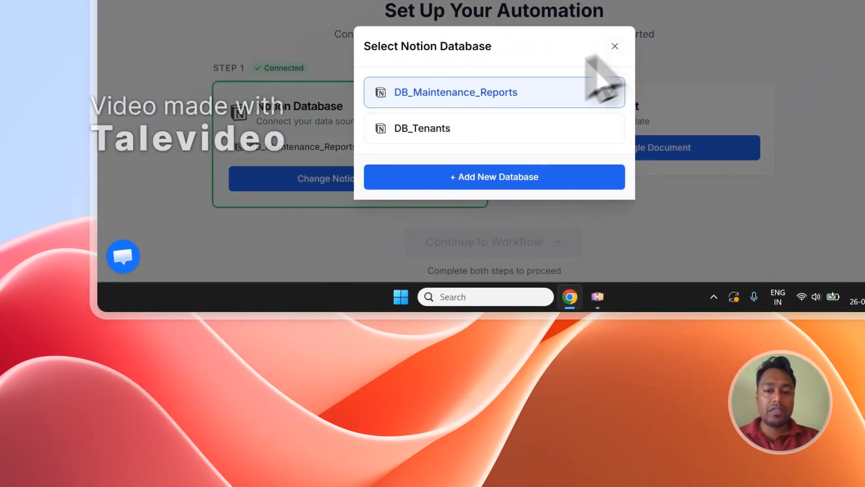
pyautogui.click(443, 95)
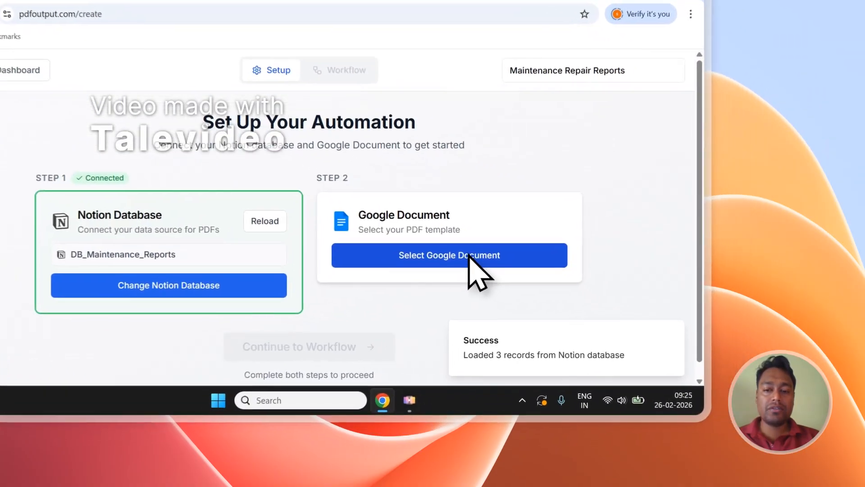
pyautogui.click(567, 297)
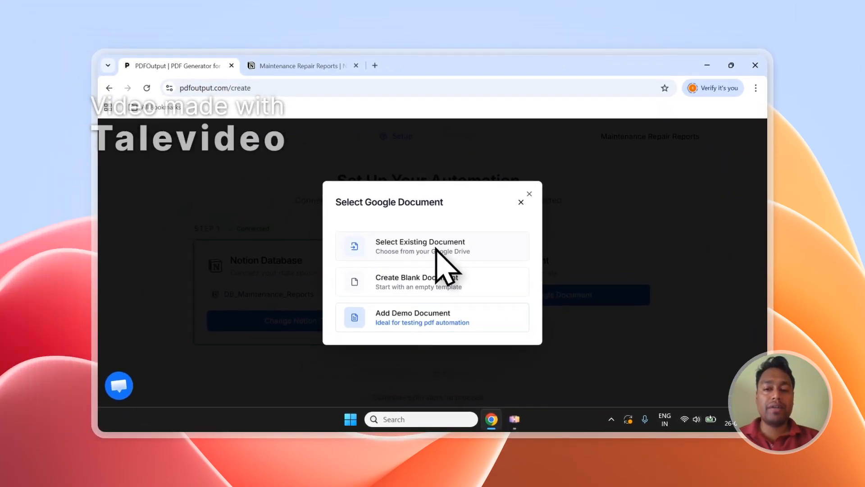
pyautogui.click(430, 249)
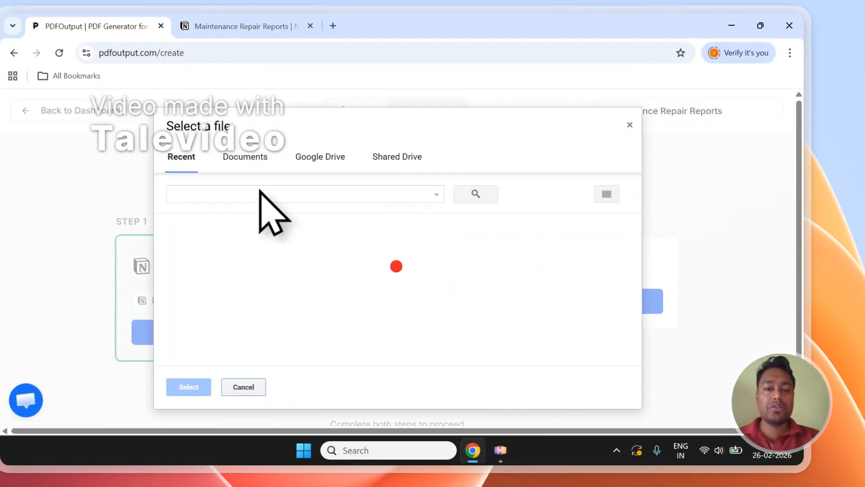
pyautogui.click(250, 165)
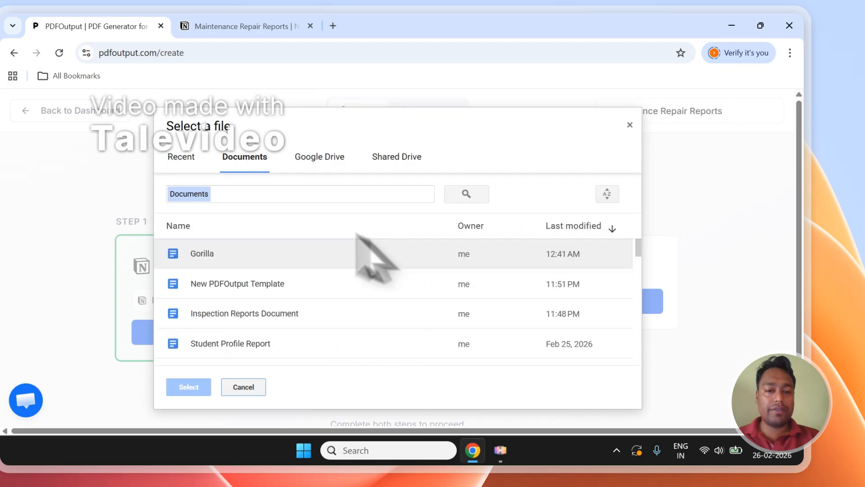
pyautogui.click(630, 125)
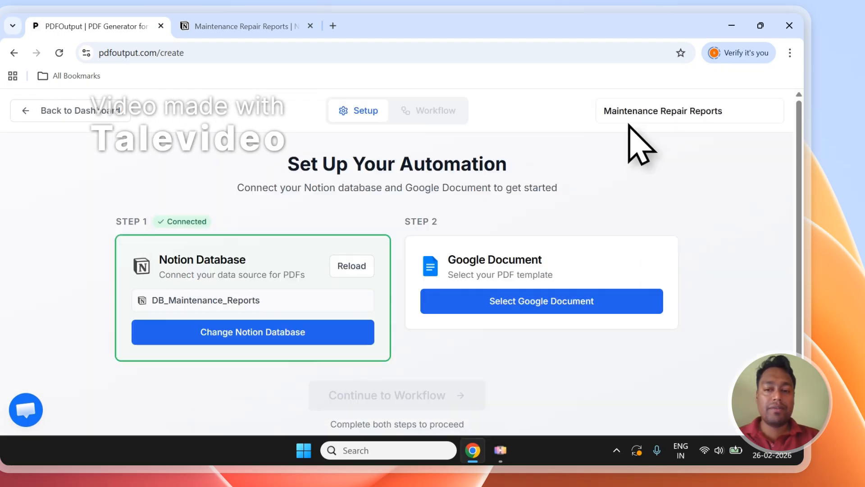
# - Add a demo document as the automation's Google Docs template and continue to the workflow
pyautogui.click(537, 300)
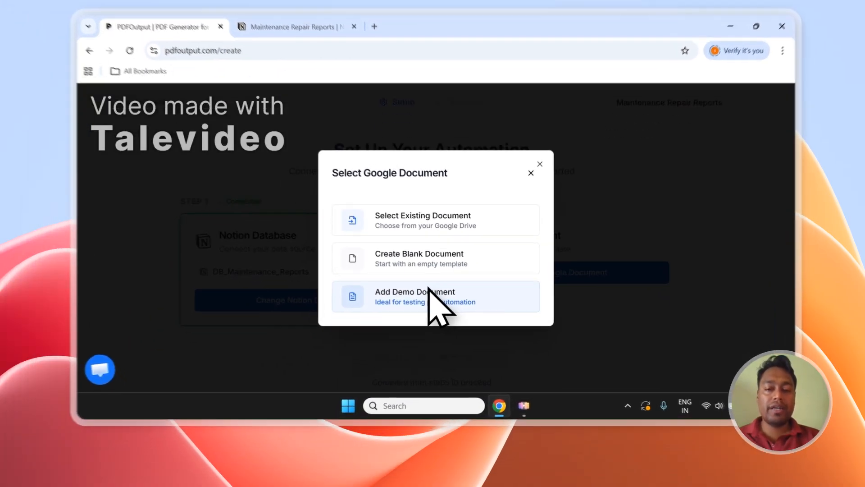
pyautogui.click(426, 311)
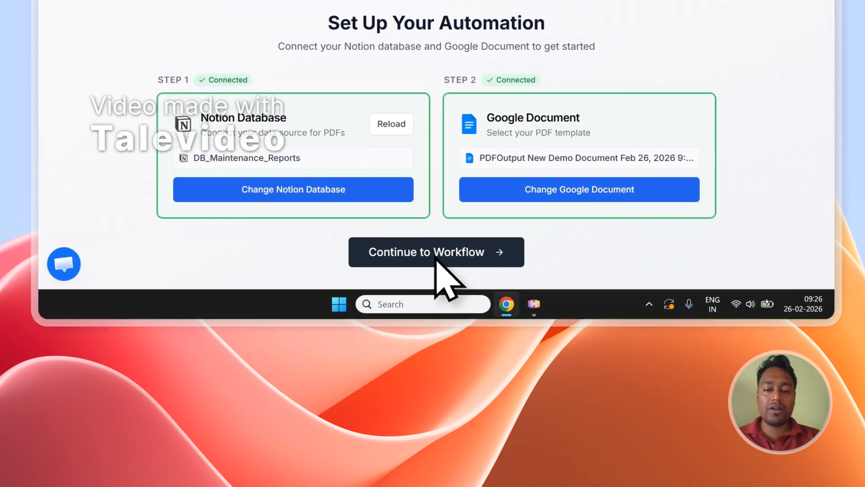
pyautogui.click(435, 327)
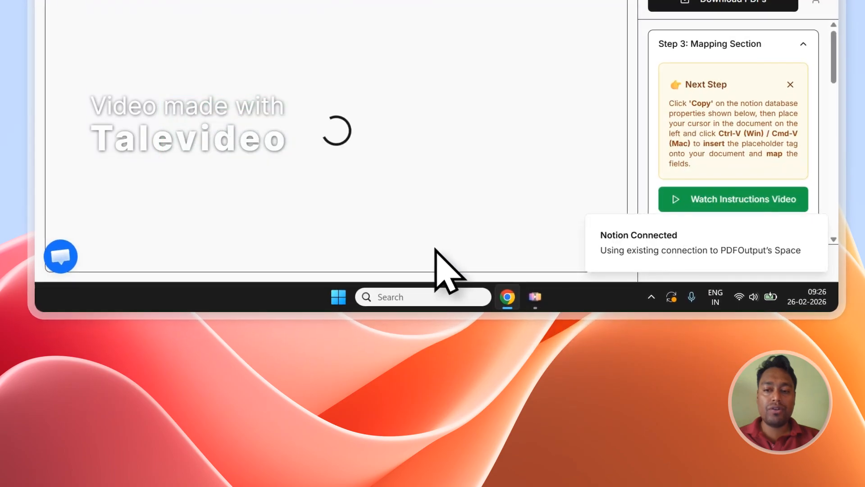
pyautogui.click(816, 227)
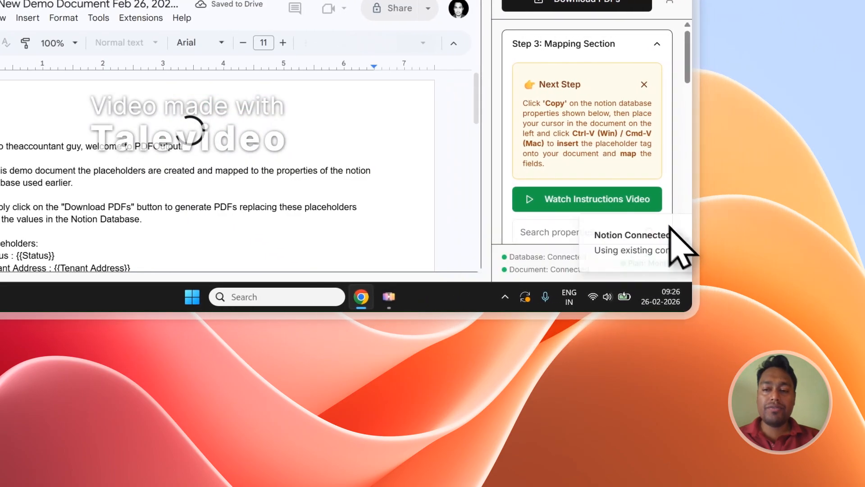
# - Review the mappable Notion properties and delete the greeting and instruction paragraphs above the placeholder list in the template
pyautogui.scroll(-4, 734, 130)
pyautogui.scroll(-3, 595, 126)
pyautogui.scroll(3, 607, 109)
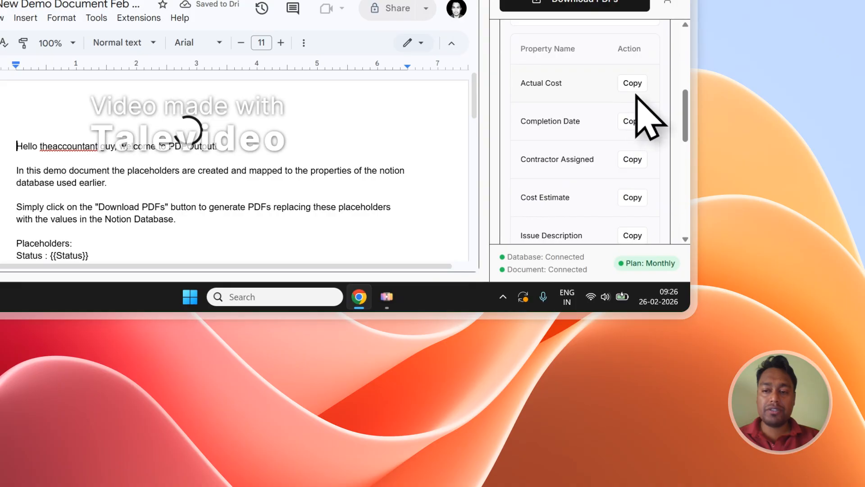
pyautogui.scroll(-5, 636, 95)
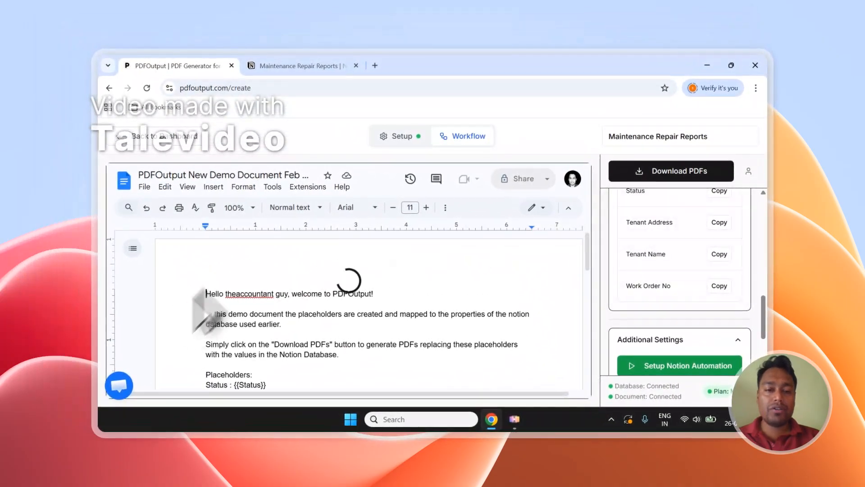
pyautogui.scroll(-2, 365, 311)
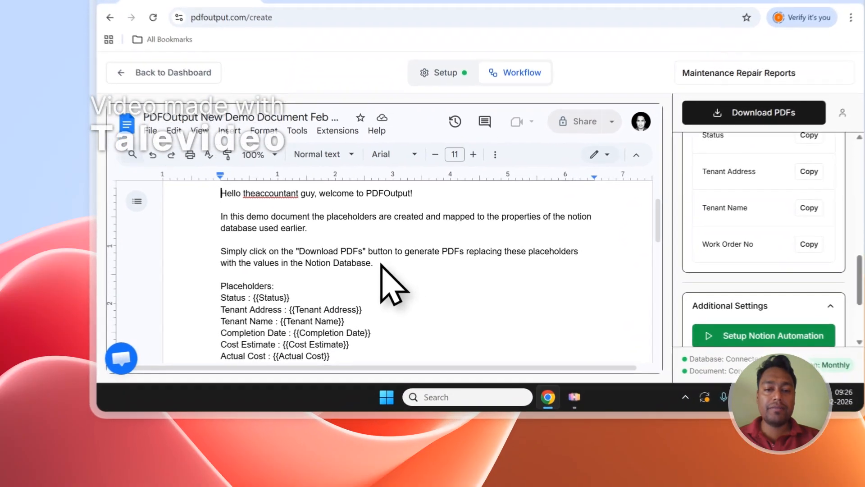
pyautogui.moveTo(339, 301); pyautogui.dragTo(205, 241)
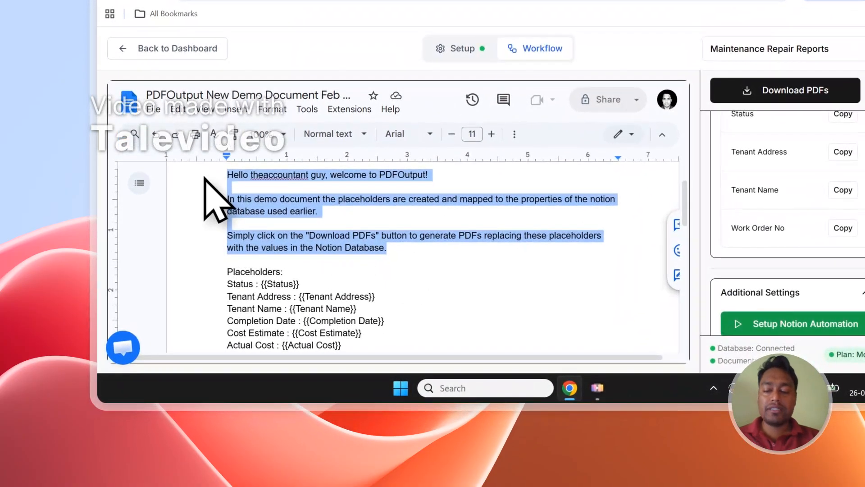
pyautogui.press('BackSpace')
pyautogui.press('BackSpace')
pyautogui.press('BackSpace')
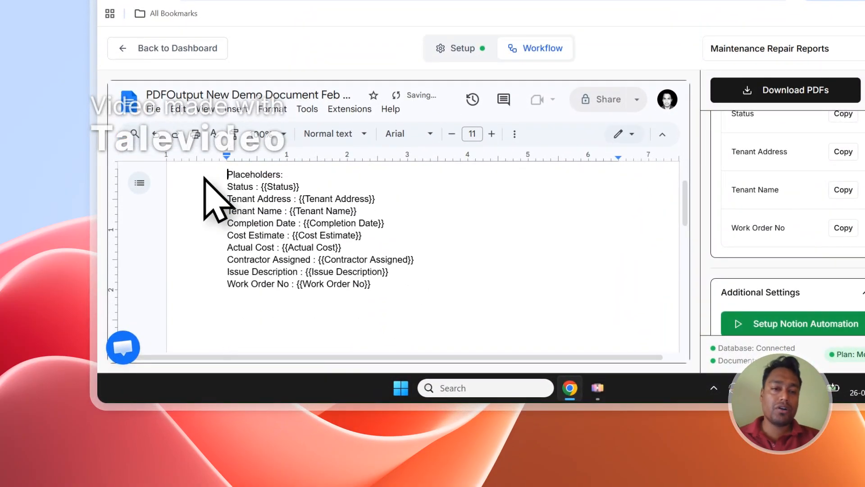
# - Rename the Google Docs template as Maintenance Repair Reports
pyautogui.scroll(2, 212, 185)
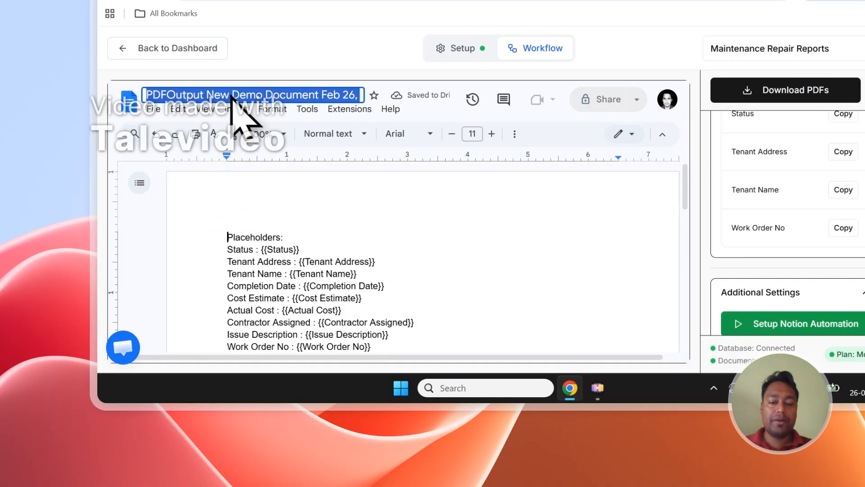
pyautogui.write('W')
pyautogui.write('aintenance Repair Reports')
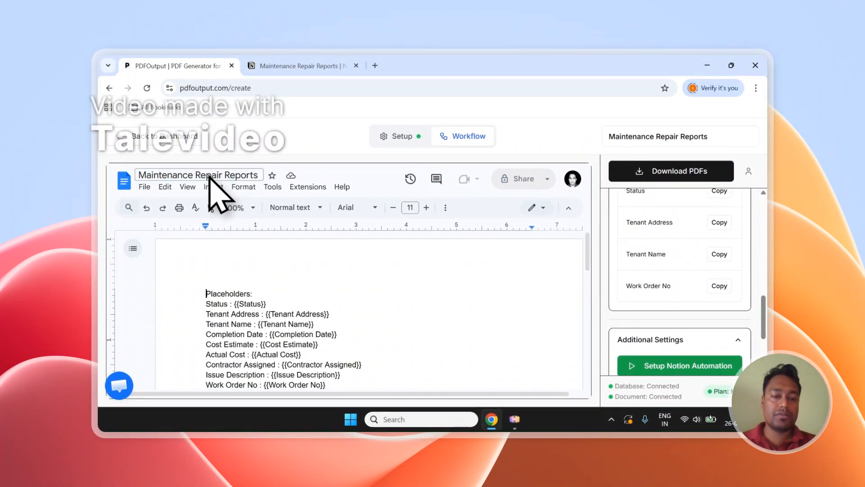
# - Delete the "Placeholders:" heading text above the fields in the template and switch to the Notion Maintenance Repair Reports page
pyautogui.click(298, 262)
pyautogui.scroll(-1, 273, 286)
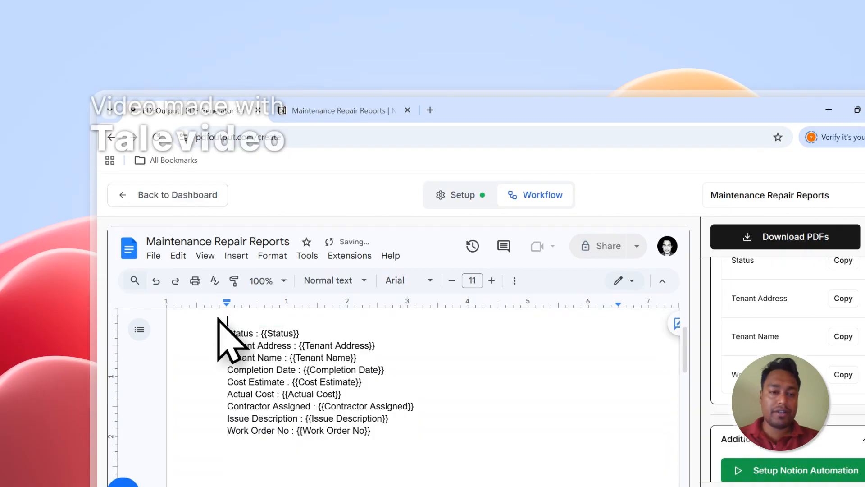
pyautogui.press('Delete')
pyautogui.click(298, 112)
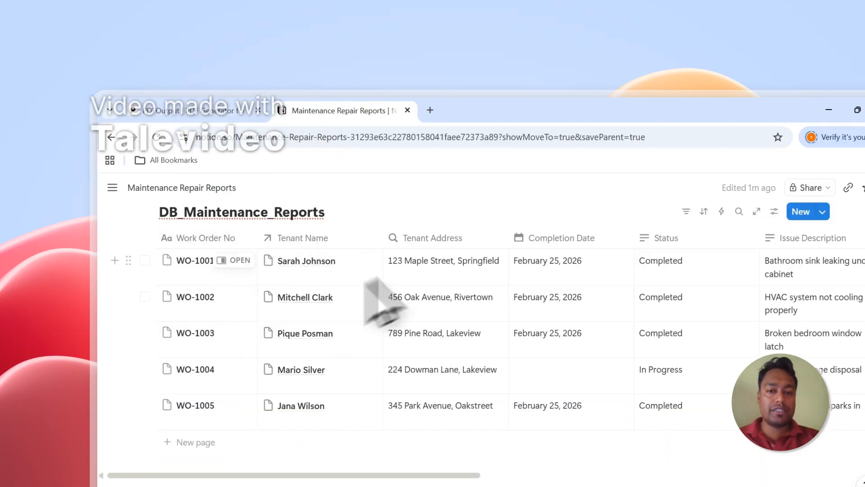
# - Switch back to PDFOutput and add the line "Description - {{Issue Description}}" below the template's placeholder list, using the copied Issue Description tag
pyautogui.click(239, 110)
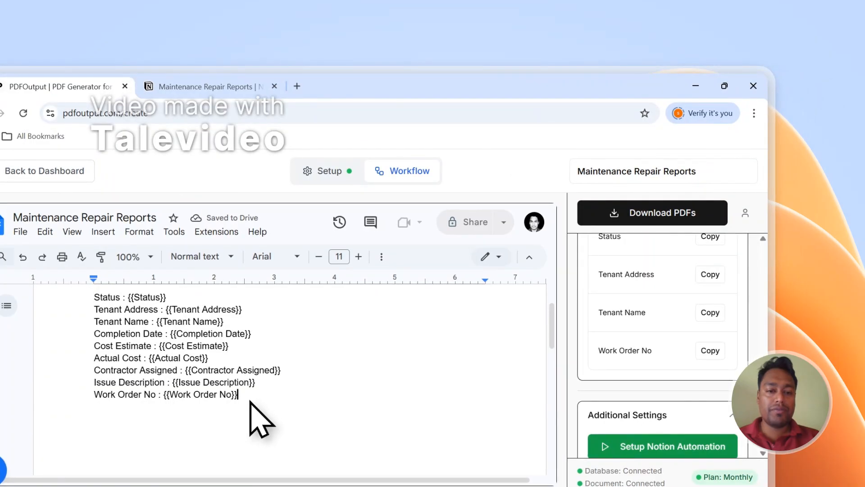
pyautogui.hotkey('ctrl', 'a')
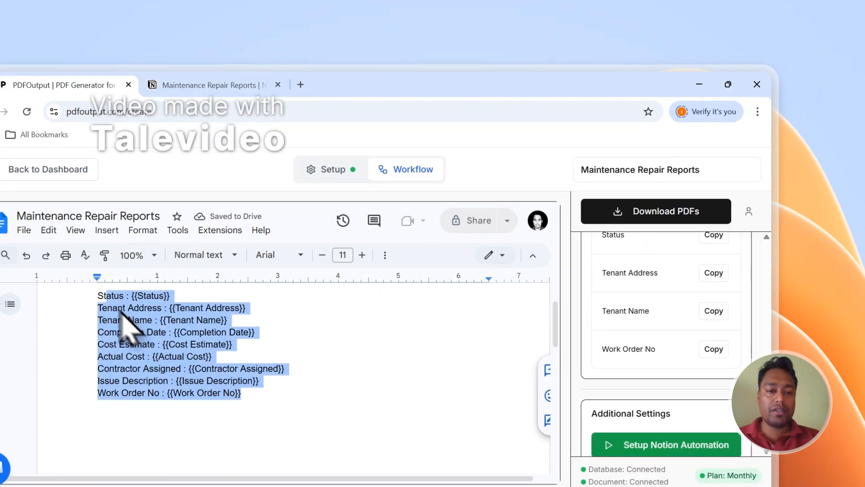
pyautogui.click(128, 316)
pyautogui.moveTo(263, 243); pyautogui.dragTo(264, 242)
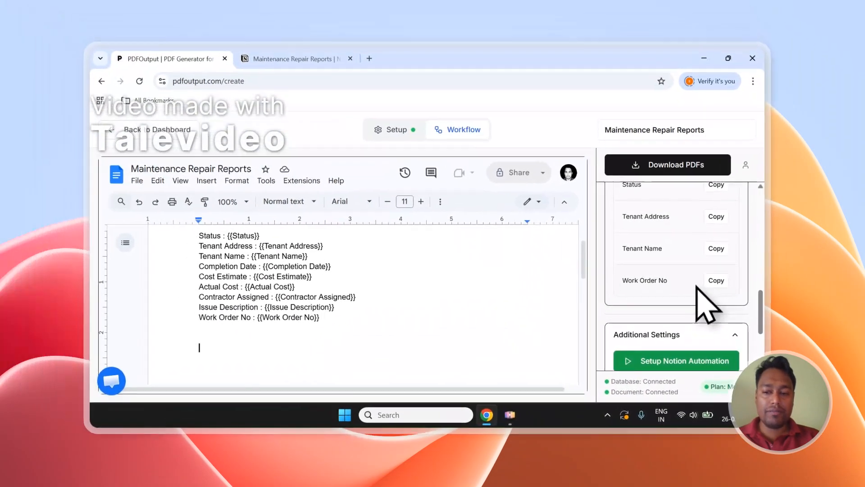
pyautogui.scroll(2, 690, 282)
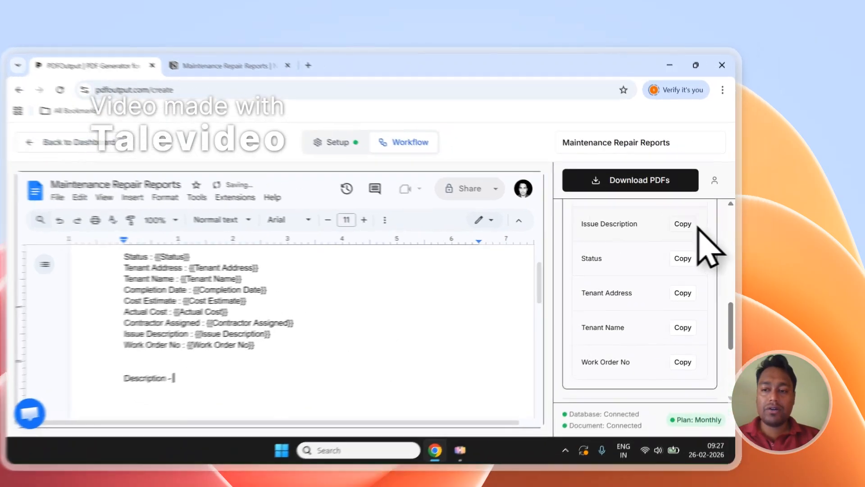
pyautogui.click(720, 211)
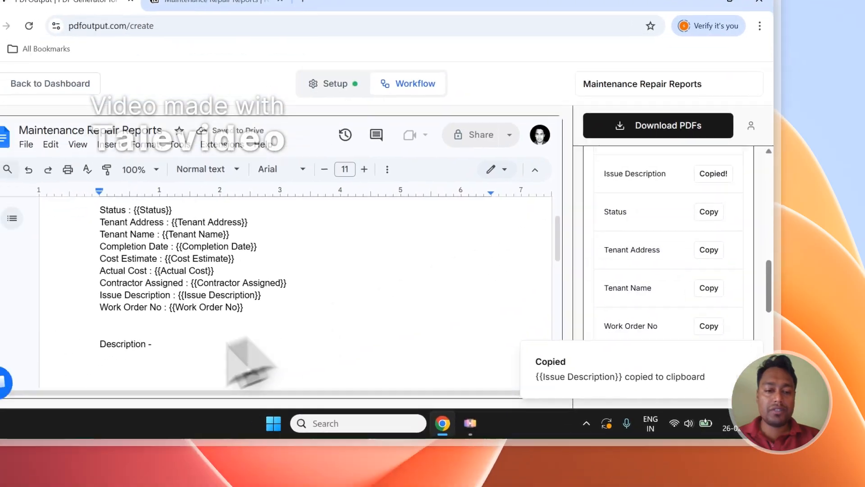
pyautogui.click(87, 415)
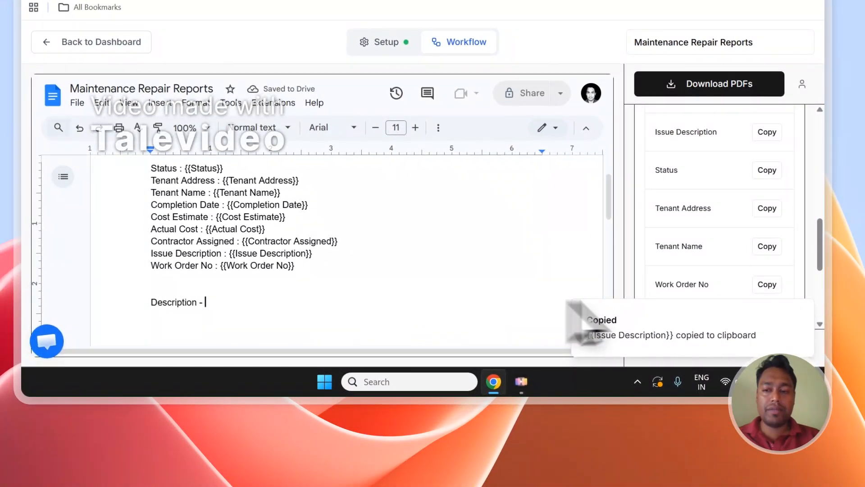
pyautogui.scroll(10, 706, 280)
pyautogui.scroll(2, 709, 216)
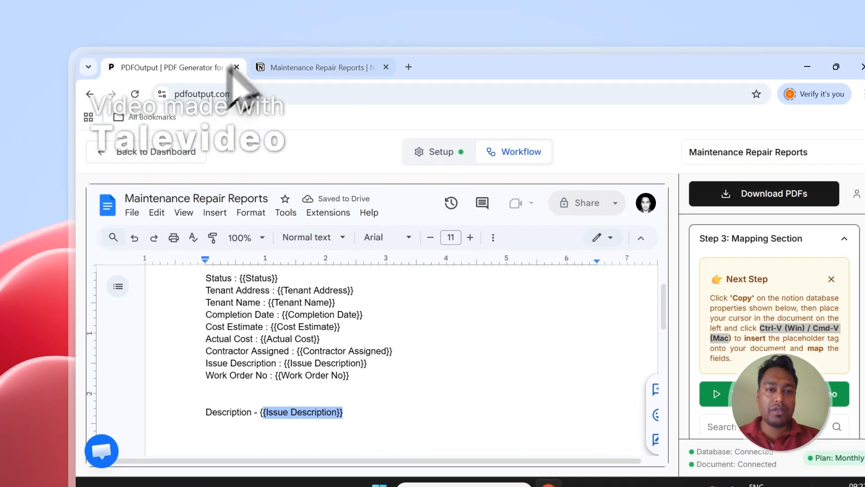
# - Make the {{Issue Description}} tag in the template's Description line bold with a light yellow highlight
pyautogui.click(298, 64)
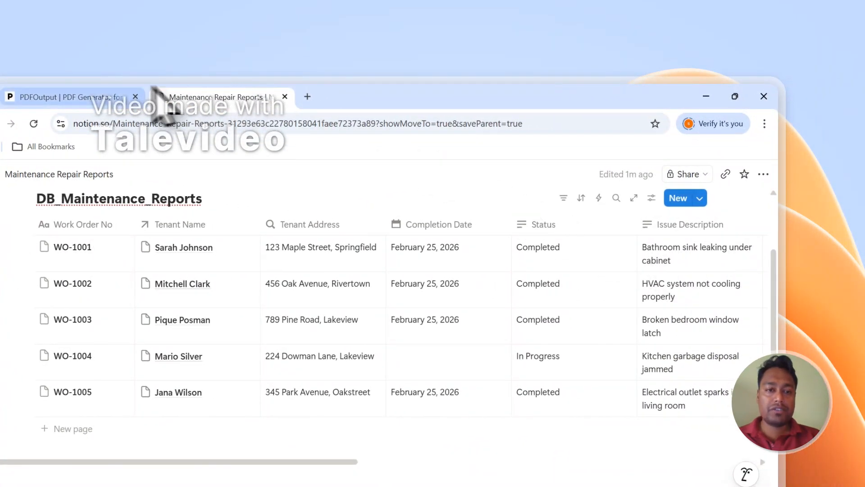
pyautogui.click(119, 96)
pyautogui.click(374, 222)
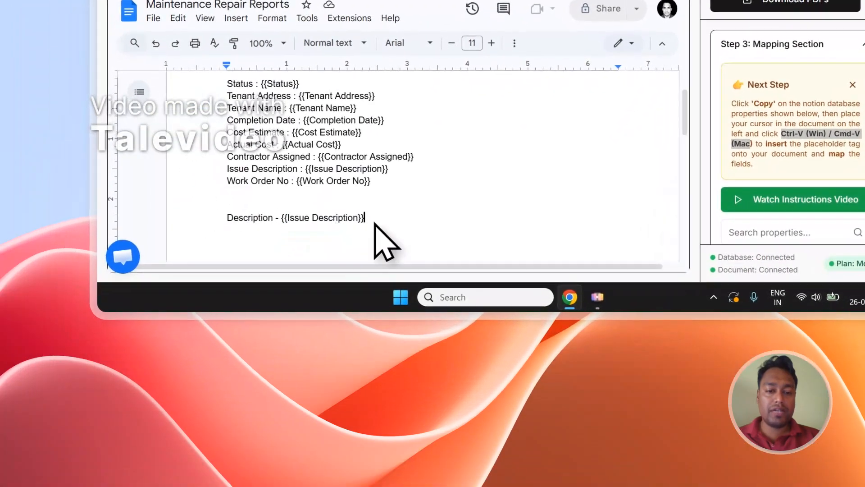
pyautogui.moveTo(374, 223); pyautogui.dragTo(292, 220)
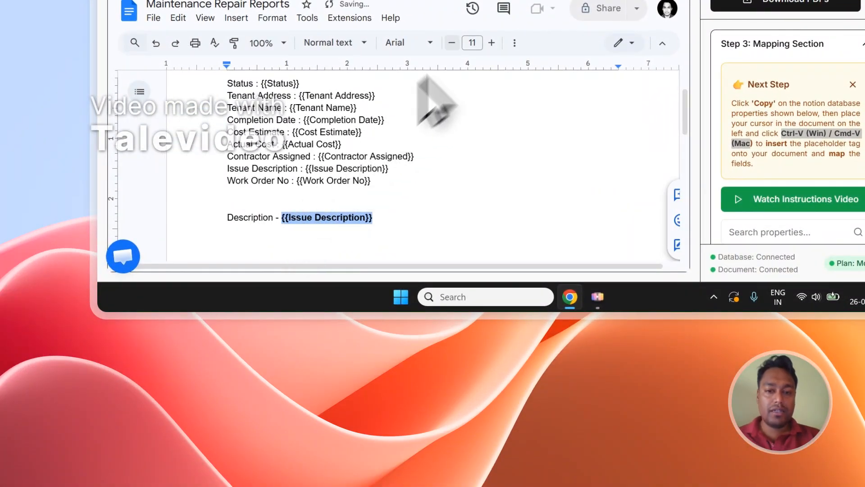
pyautogui.click(515, 43)
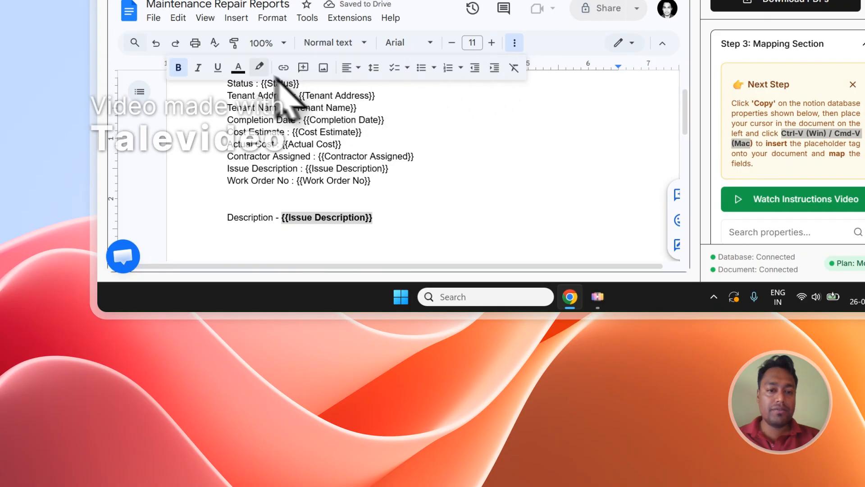
pyautogui.click(260, 67)
pyautogui.click(305, 139)
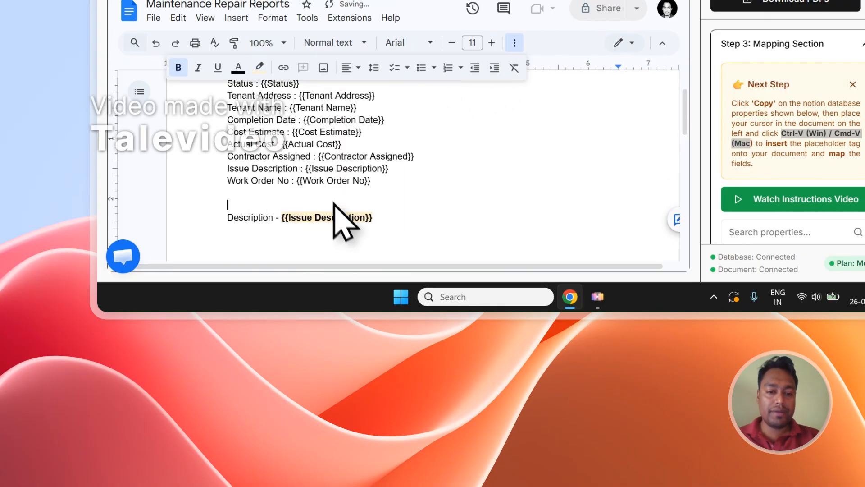
pyautogui.scroll(1, 319, 182)
pyautogui.scroll(-1, 319, 182)
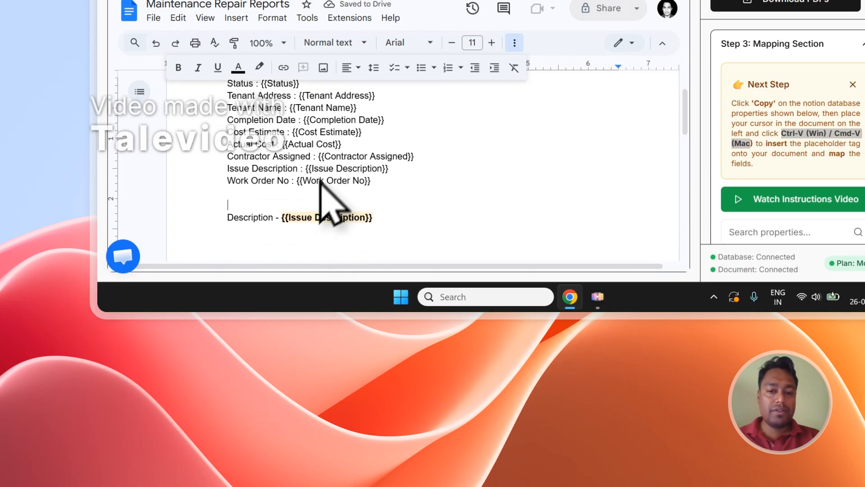
pyautogui.click(516, 46)
pyautogui.scroll(1, 311, 128)
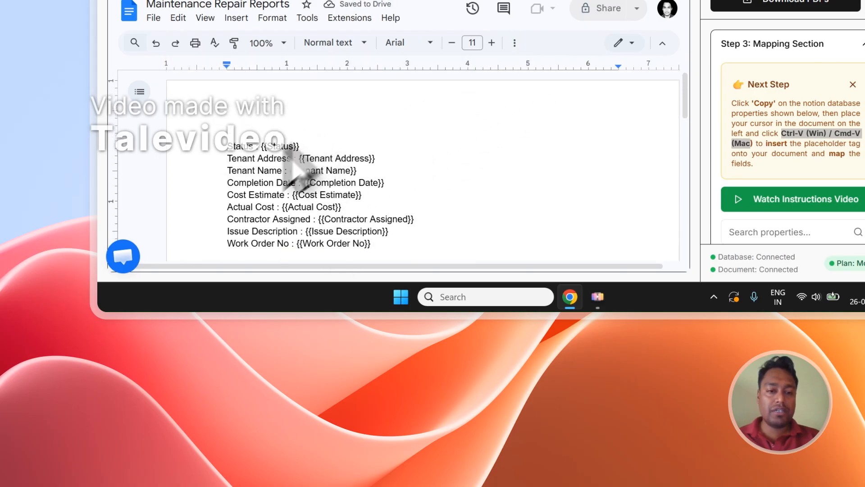
pyautogui.scroll(-1, 334, 153)
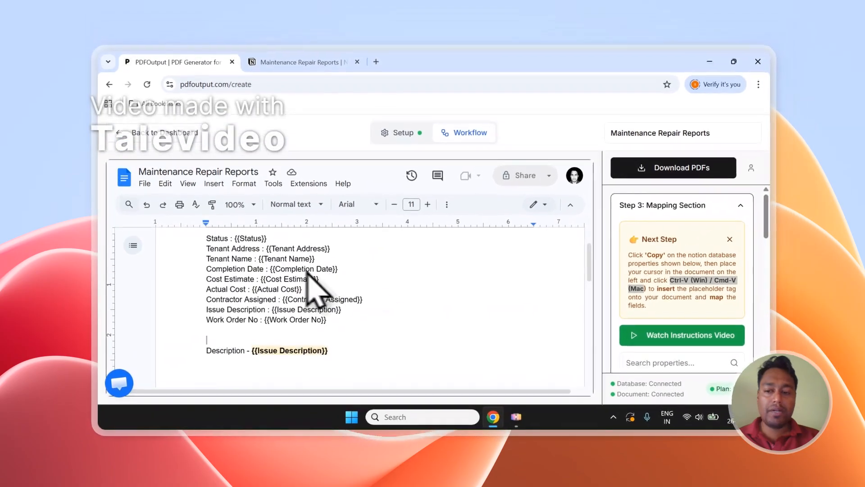
# - Examine the automation's additional settings and the GeneratePDF status options and file columns of DB_Maintenance_Reports in Notion
pyautogui.scroll(-4, 743, 261)
pyautogui.scroll(-5, 741, 260)
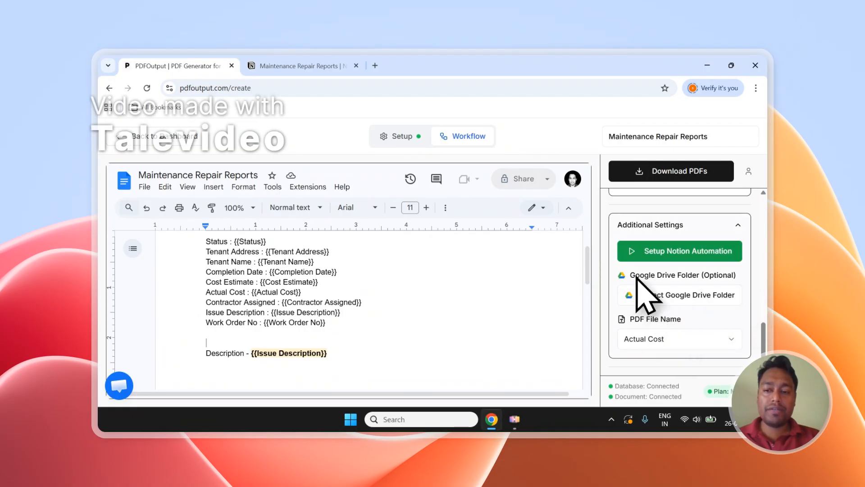
pyautogui.click(316, 66)
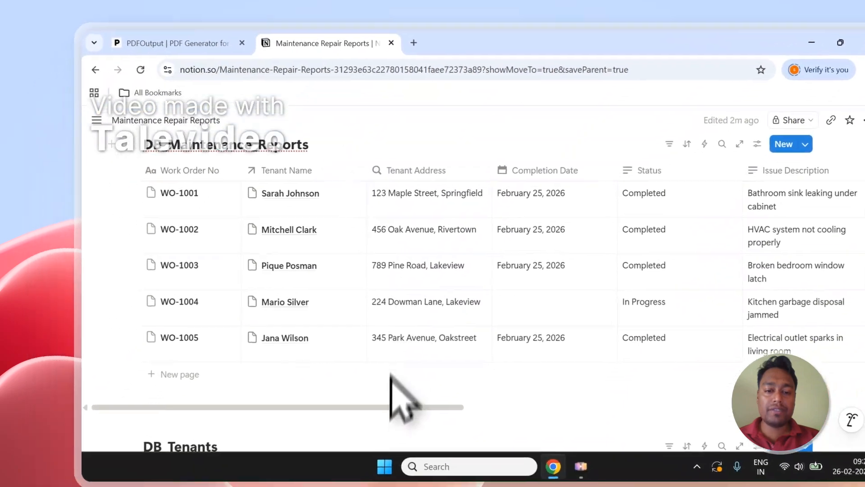
pyautogui.moveTo(399, 389); pyautogui.dragTo(769, 389)
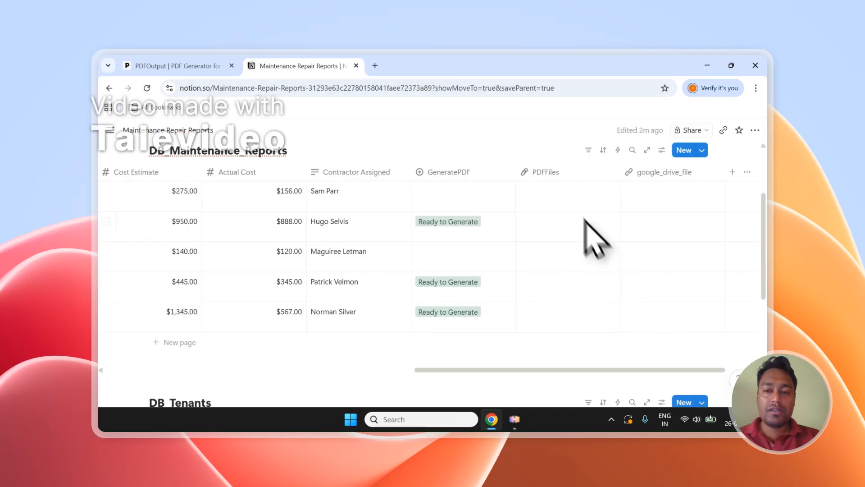
pyautogui.click(460, 203)
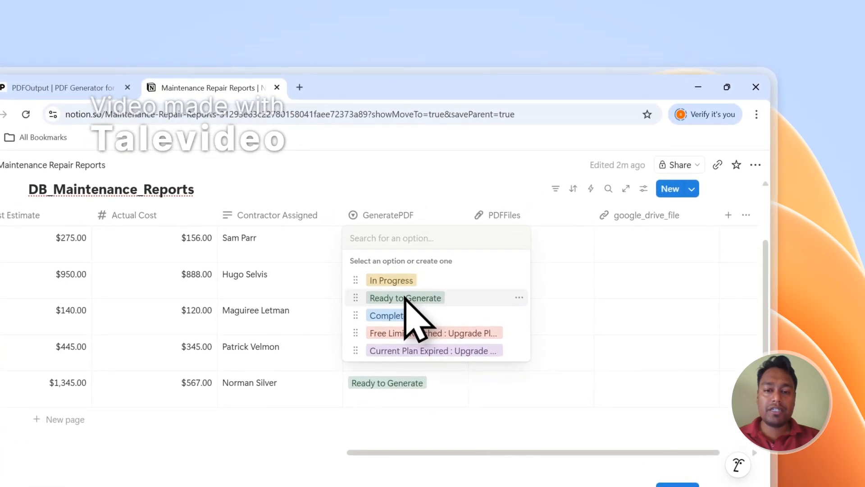
pyautogui.press('Escape')
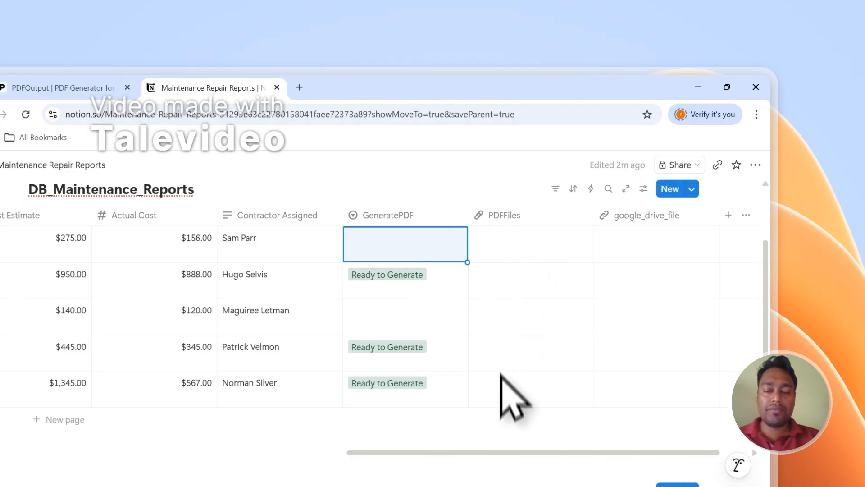
# - View the Google Drive folders available for saving PDFs, cancel the selection and check the file columns in Notion
pyautogui.click(94, 88)
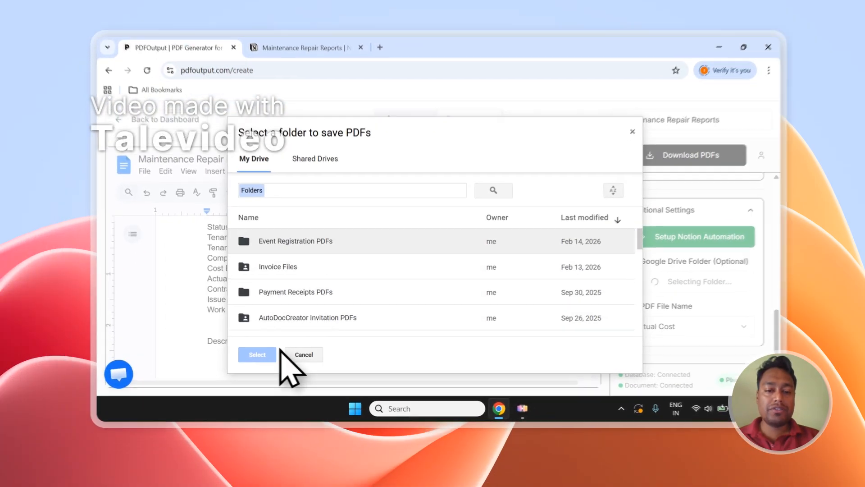
pyautogui.click(301, 354)
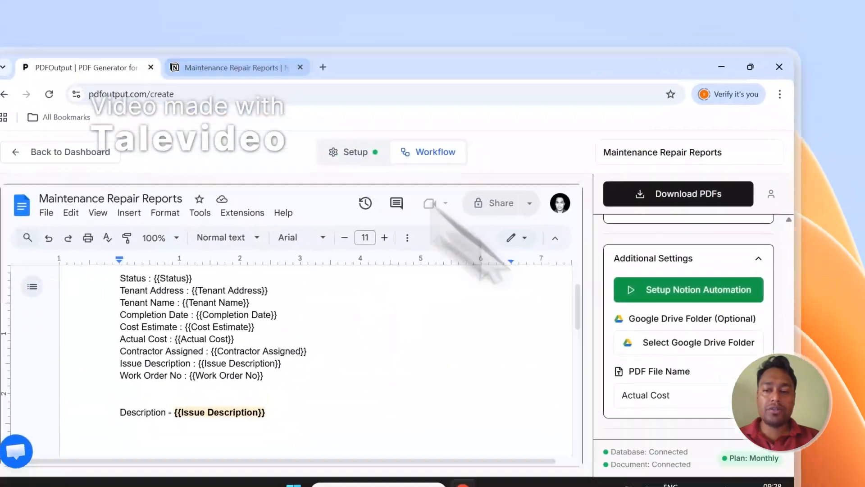
pyautogui.click(253, 67)
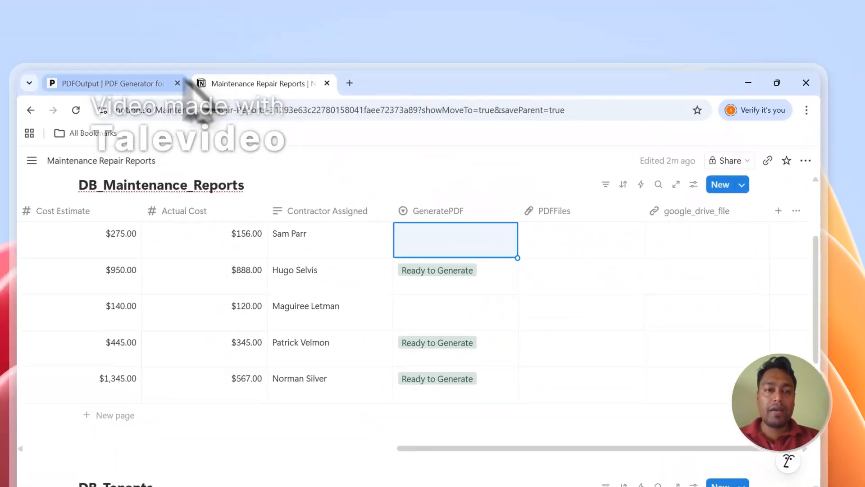
pyautogui.click(136, 85)
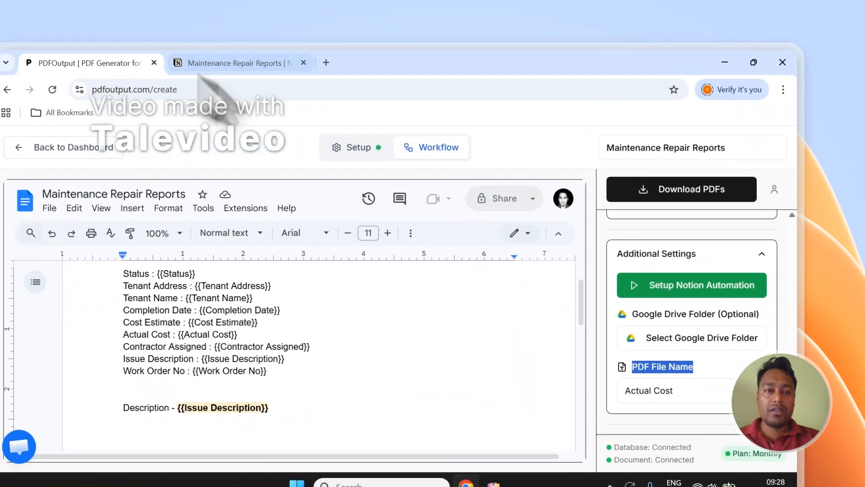
# - Check the database's columns in Notion and set the automation's PDF file name to the Work Order No property
pyautogui.click(264, 98)
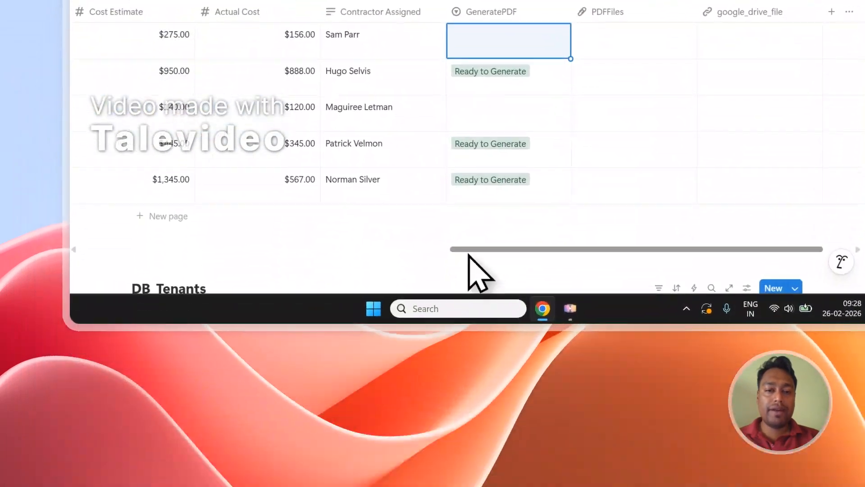
pyautogui.moveTo(469, 255); pyautogui.dragTo(97, 255)
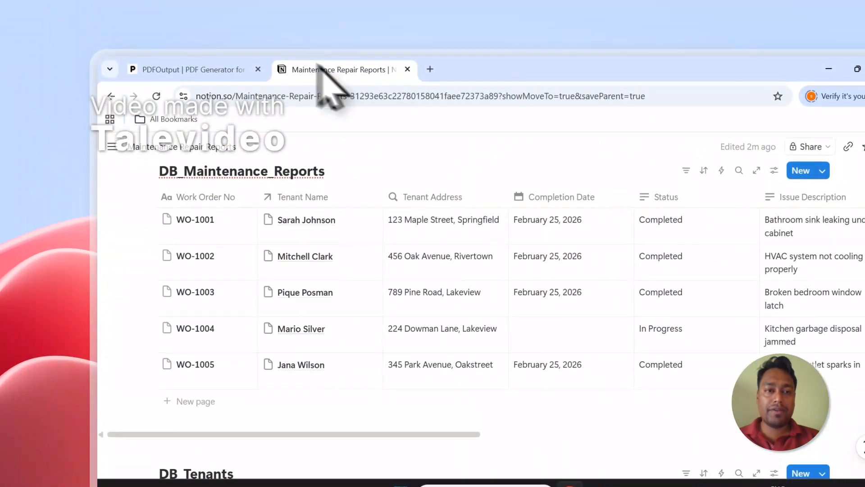
pyautogui.click(189, 69)
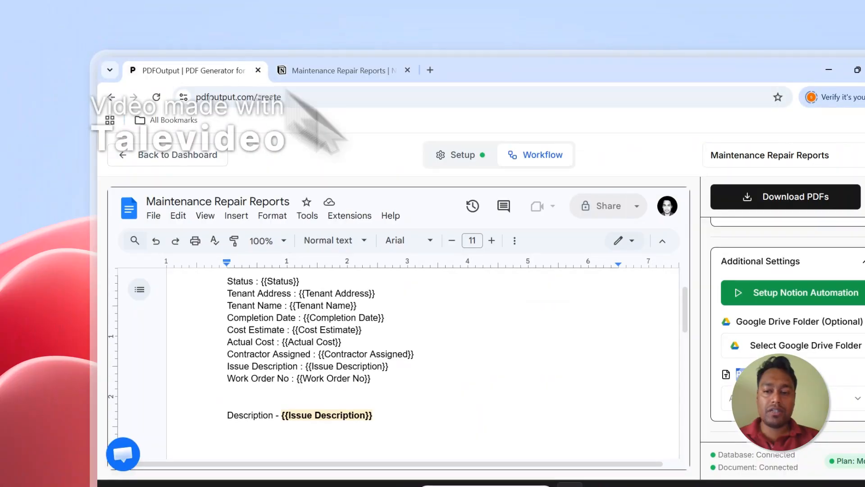
pyautogui.click(627, 363)
pyautogui.scroll(-3, 640, 315)
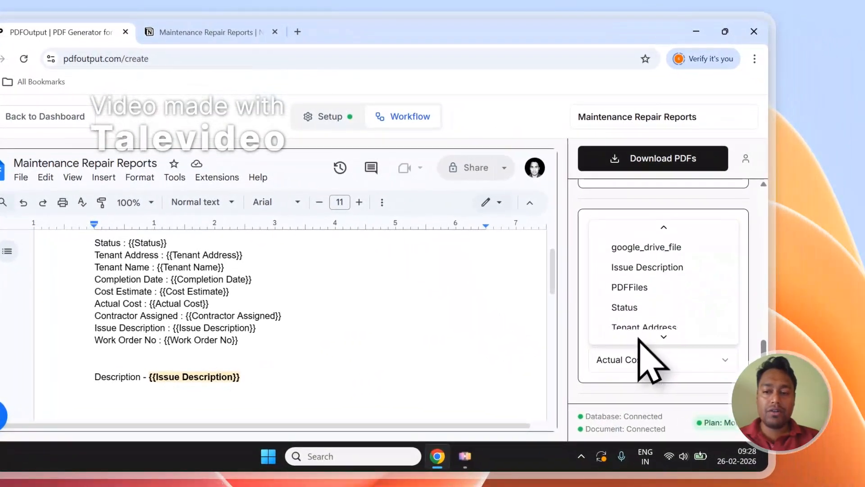
pyautogui.scroll(-2, 640, 329)
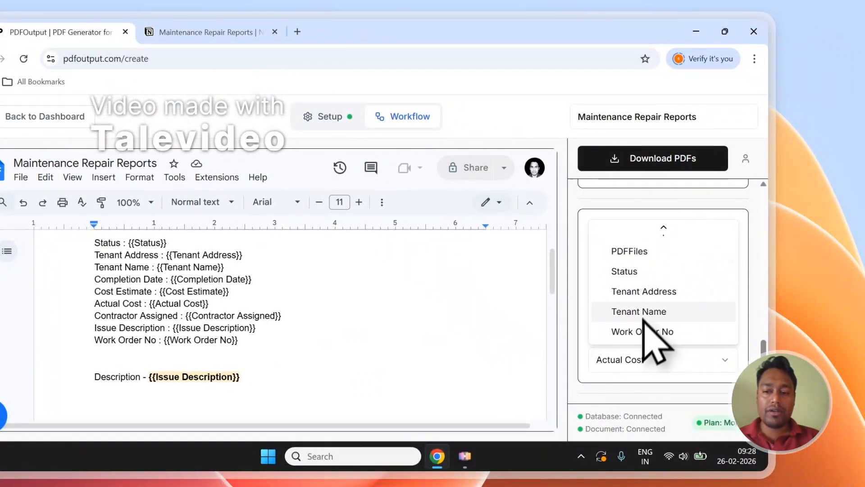
pyautogui.doubleClick(644, 332)
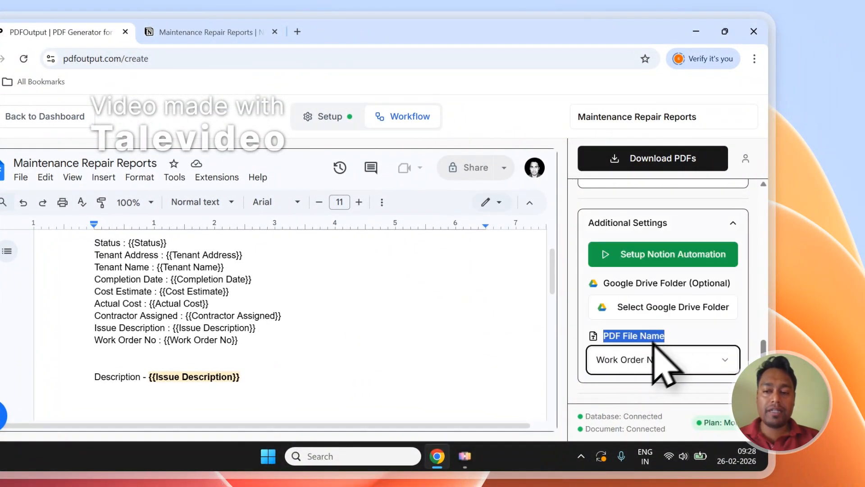
# - Start generating the PDFs for download, and select the WO-1002 row of DB_Maintenance_Reports in Notion
pyautogui.scroll(10, 666, 360)
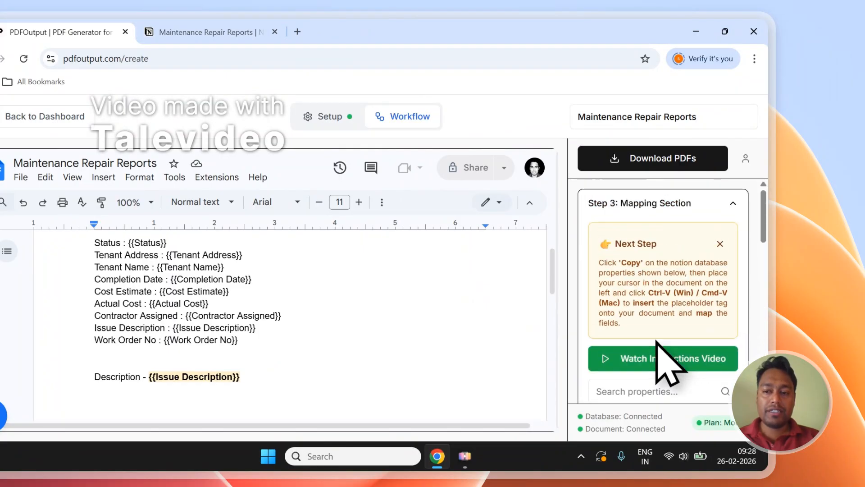
pyautogui.click(653, 167)
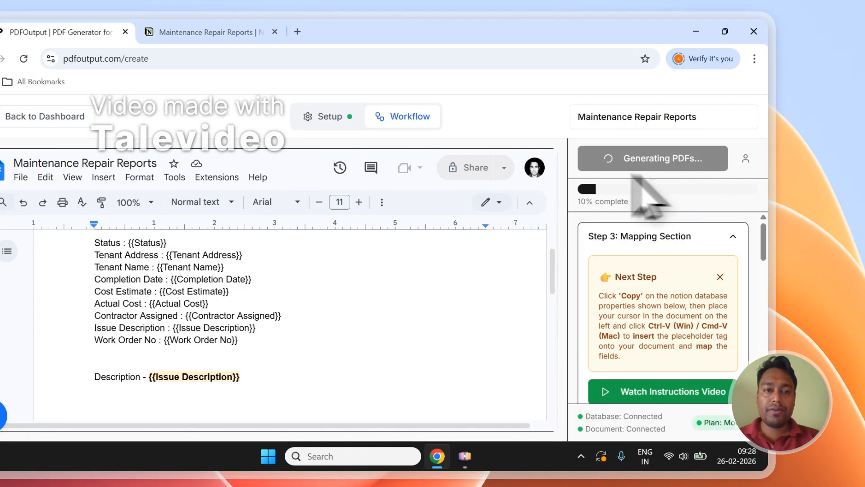
pyautogui.click(207, 32)
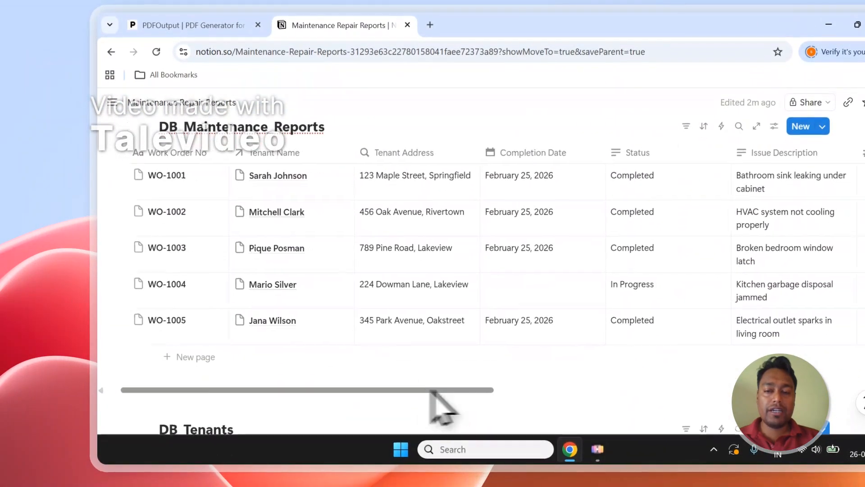
pyautogui.moveTo(432, 392); pyautogui.dragTo(769, 391)
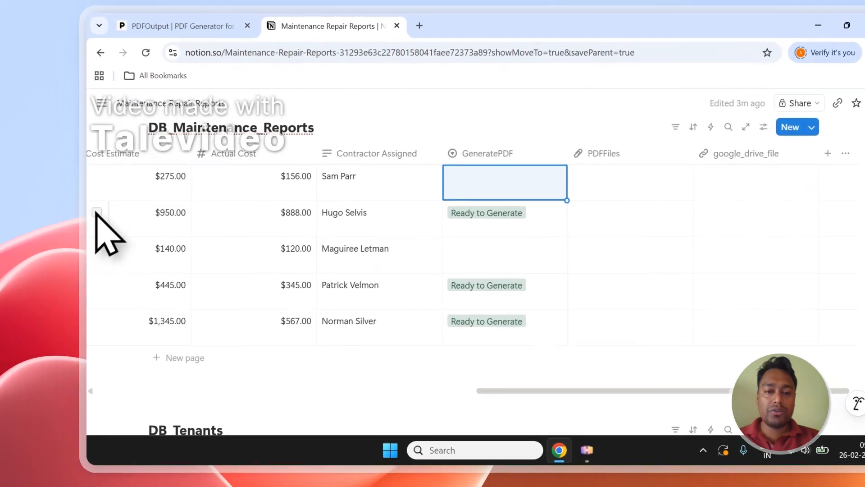
pyautogui.click(107, 219)
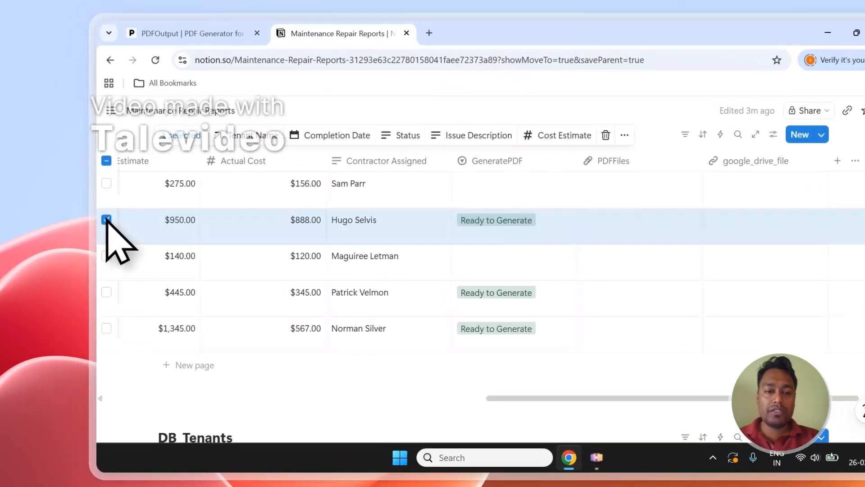
# - Add the WO-1004 and WO-1005 rows to the DB_Maintenance_Reports selection, and clear the row selection
pyautogui.click(107, 292)
pyautogui.click(107, 328)
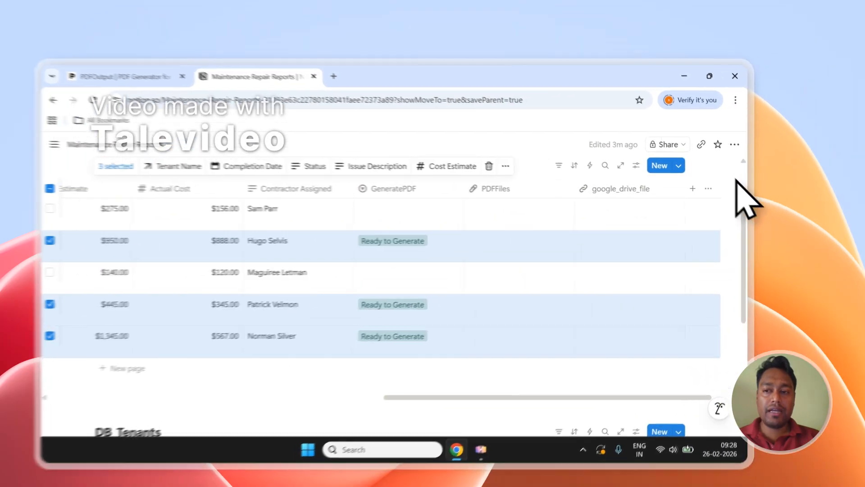
pyautogui.click(748, 164)
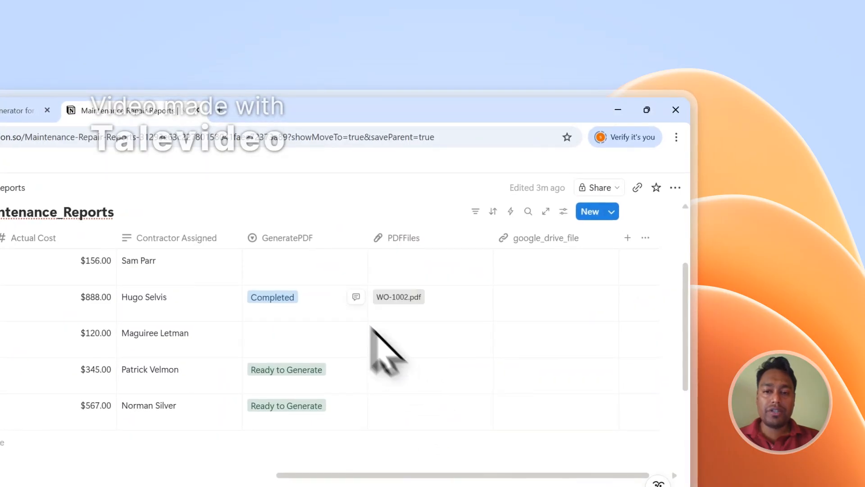
# - Open the WO-1002.pdf file from its PDFFiles cell and check the report's filled-in fields and highlighted description
pyautogui.click(400, 297)
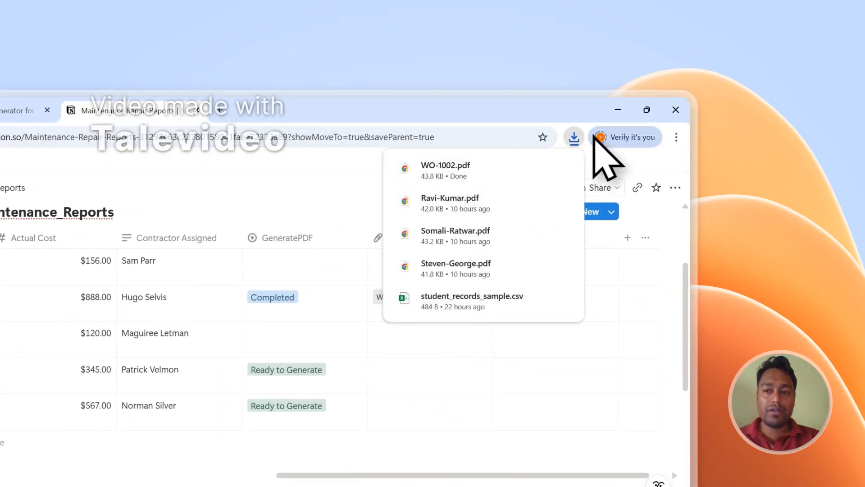
pyautogui.click(575, 138)
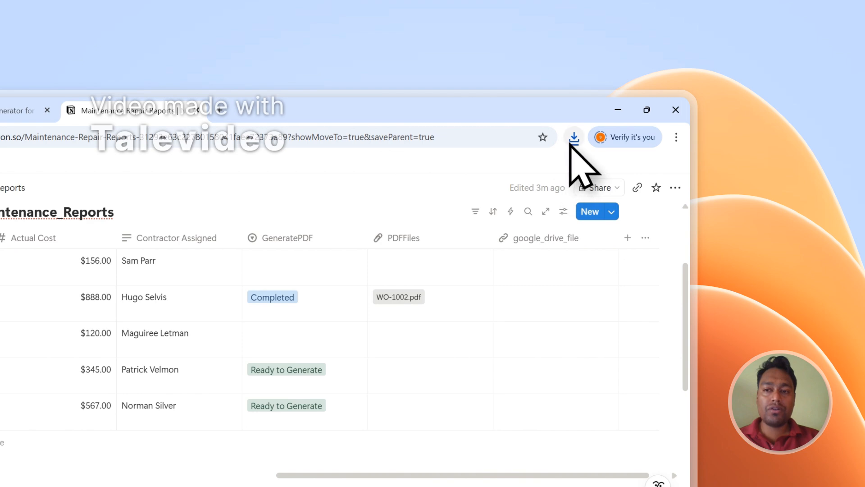
pyautogui.click(571, 141)
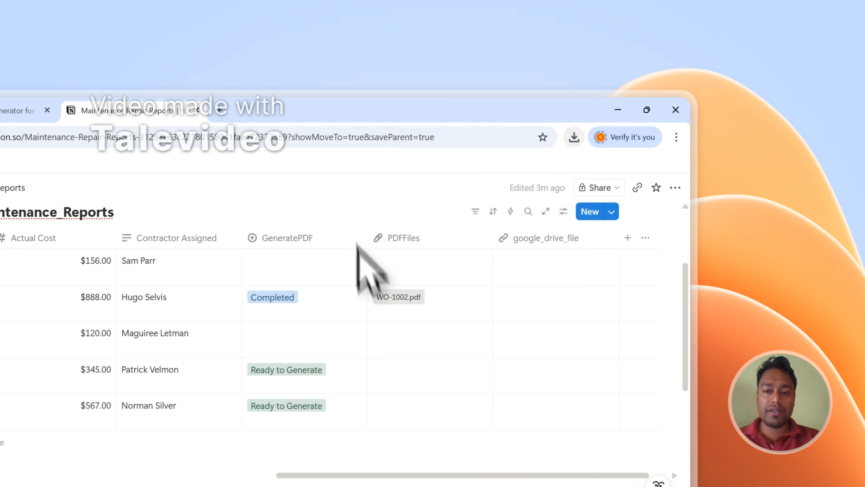
pyautogui.click(400, 300)
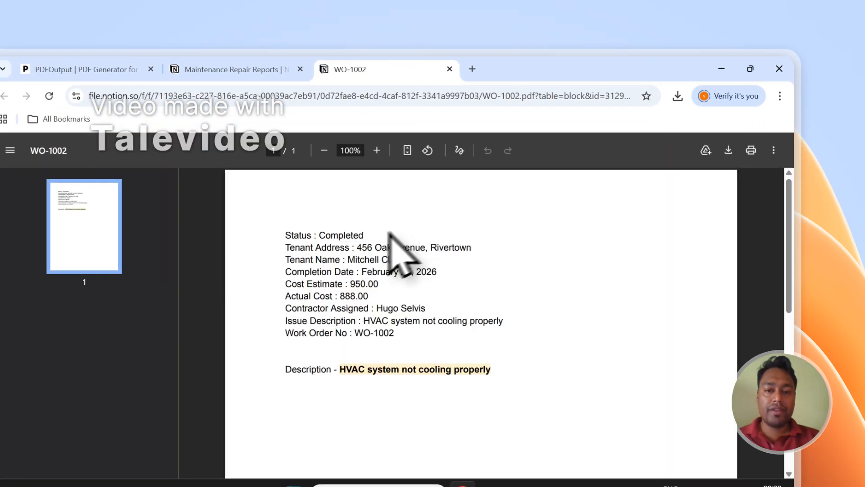
pyautogui.moveTo(320, 236); pyautogui.dragTo(331, 259)
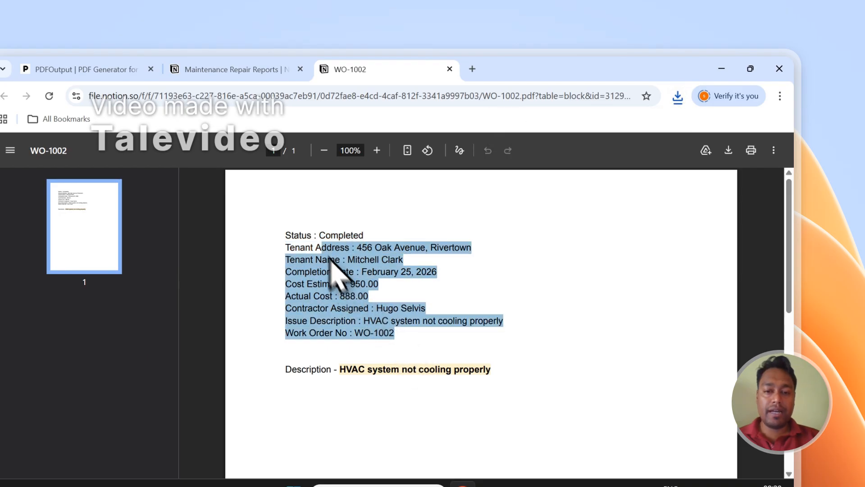
pyautogui.scroll(-2, 367, 320)
pyautogui.moveTo(342, 310); pyautogui.dragTo(380, 311)
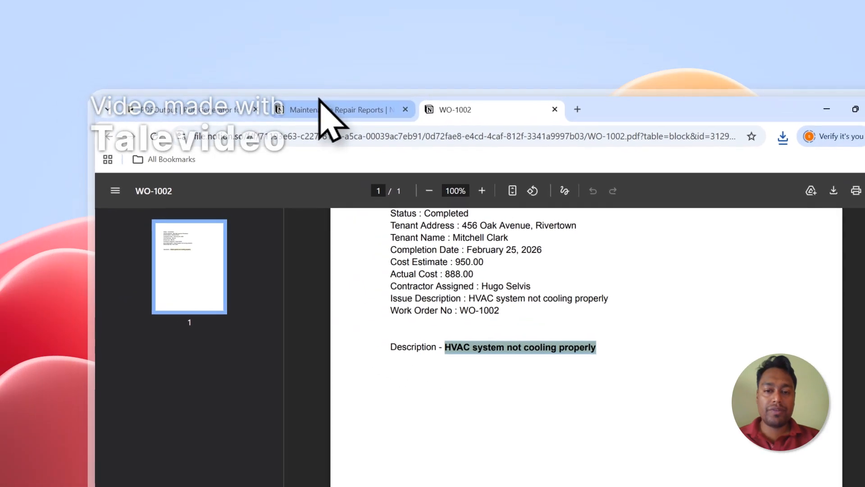
# - Return to DB_Maintenance_Reports, open WO-1005.pdf from the PDFFiles column and check its work order number
pyautogui.click(212, 69)
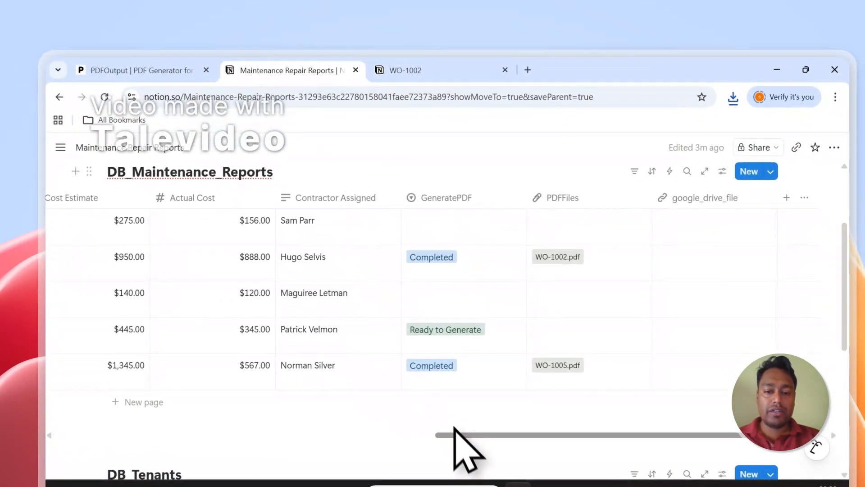
pyautogui.moveTo(469, 445); pyautogui.dragTo(343, 447)
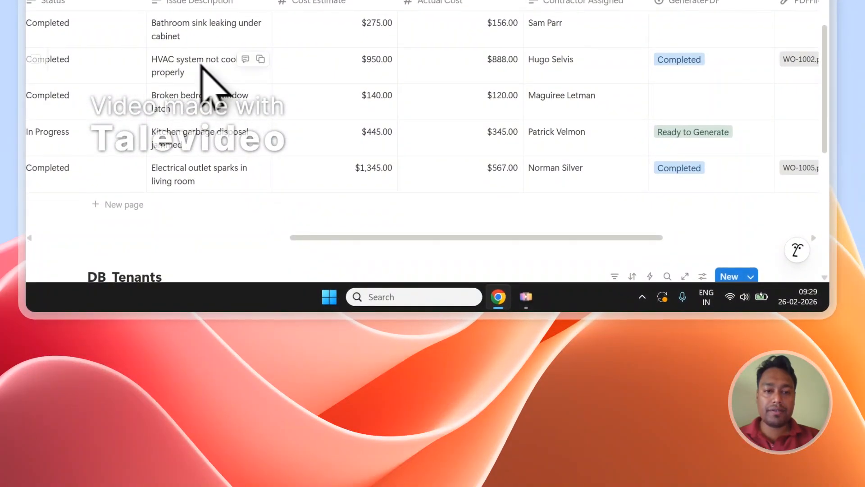
pyautogui.moveTo(516, 237); pyautogui.dragTo(631, 238)
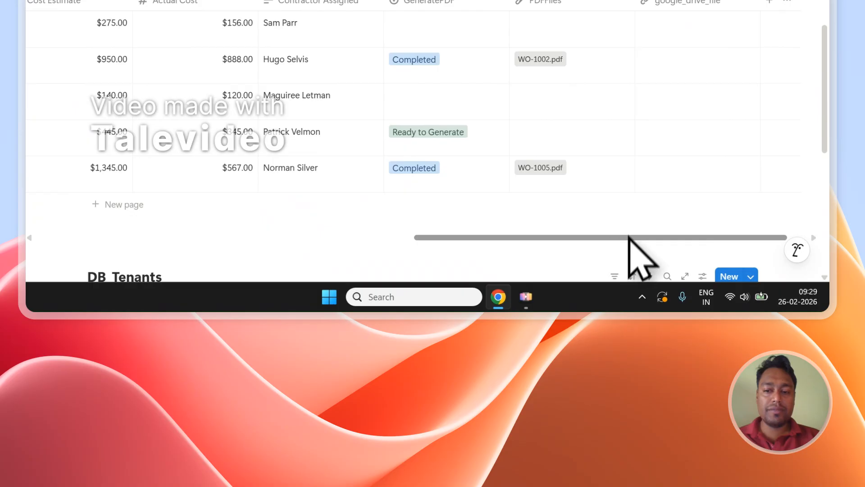
pyautogui.click(558, 168)
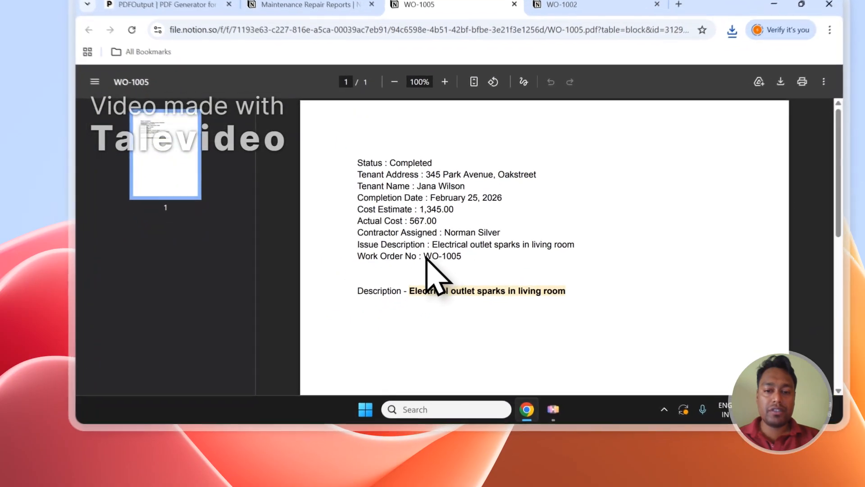
pyautogui.doubleClick(417, 285)
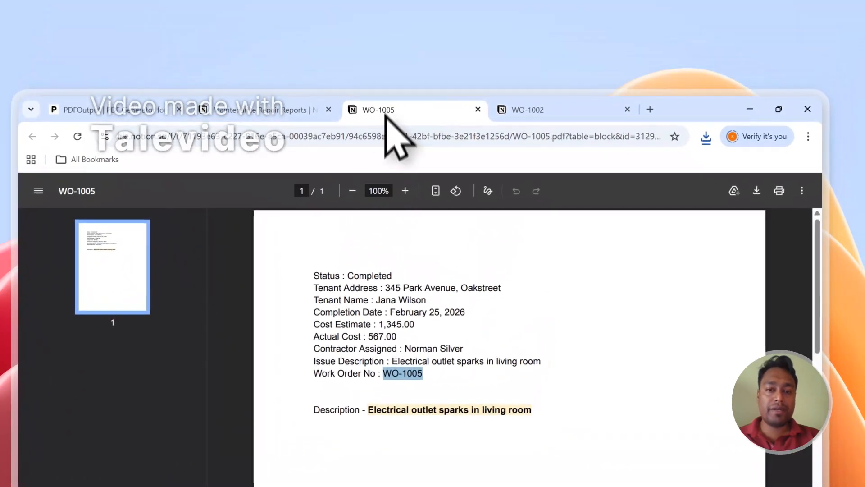
# - Open WO-1004.pdf from the PDFFiles column and compare it with the WO-1005 and WO-1002 reports
pyautogui.click(262, 111)
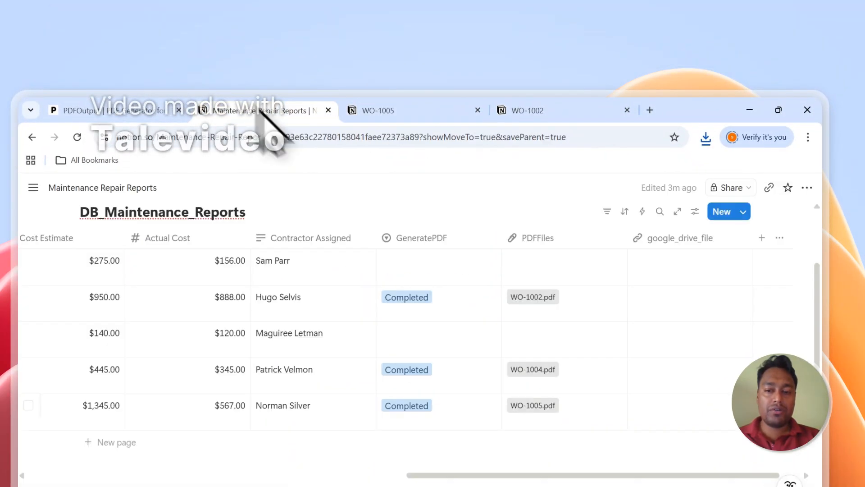
pyautogui.click(538, 373)
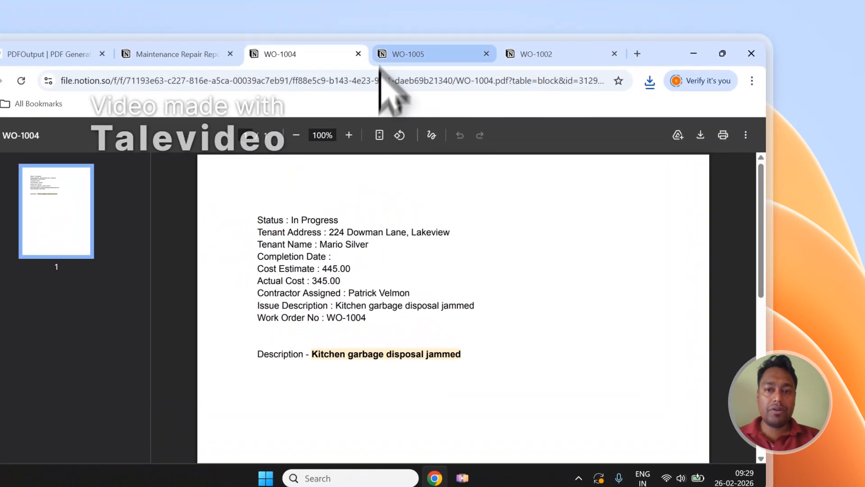
pyautogui.click(498, 108)
pyautogui.click(619, 112)
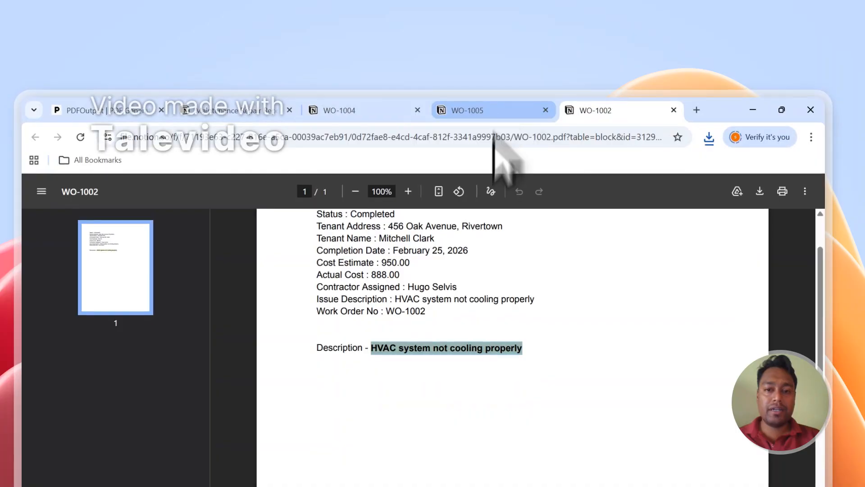
pyautogui.click(442, 110)
pyautogui.click(403, 110)
pyautogui.click(493, 108)
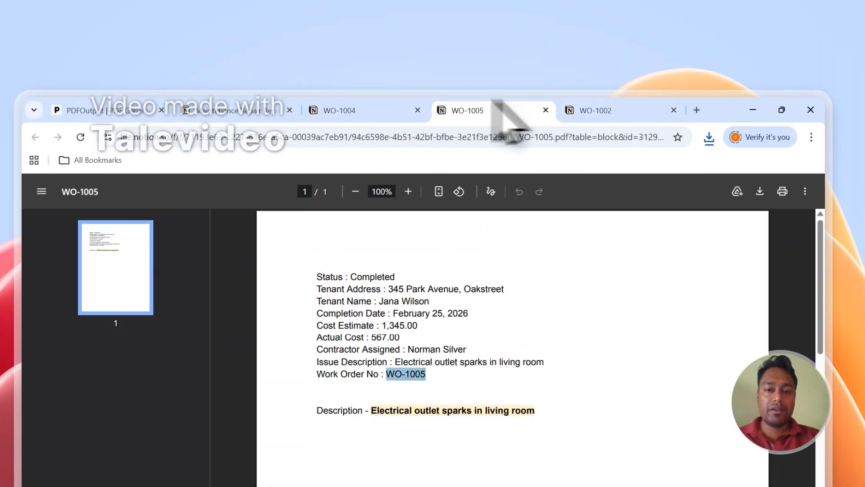
pyautogui.click(606, 110)
pyautogui.click(478, 110)
pyautogui.click(417, 108)
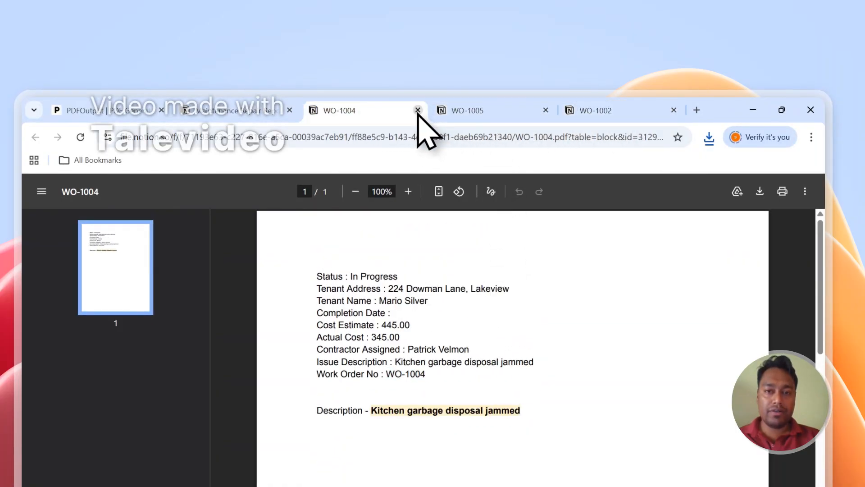
# - Close the three open PDF reports, WO-1004, WO-1005 and WO-1002
pyautogui.click(417, 110)
pyautogui.click(417, 110)
pyautogui.click(417, 110)
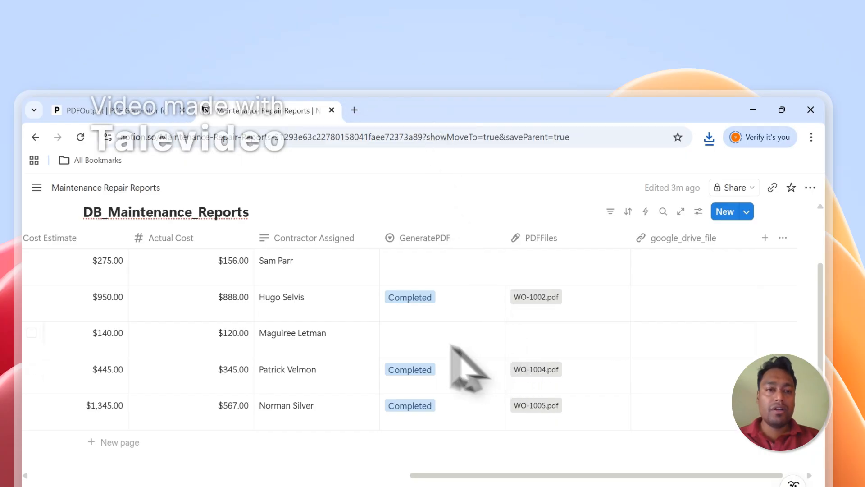
# - Switch to PDFOutput and run Setup Notion Automation for the Maintenance Repair Reports automation
pyautogui.click(155, 107)
pyautogui.scroll(-4, 652, 411)
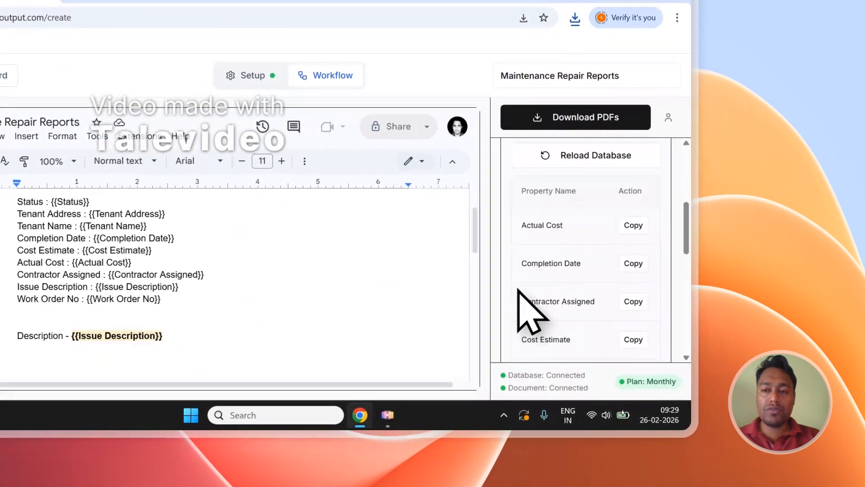
pyautogui.scroll(-3, 244, 257)
pyautogui.scroll(-6, 634, 261)
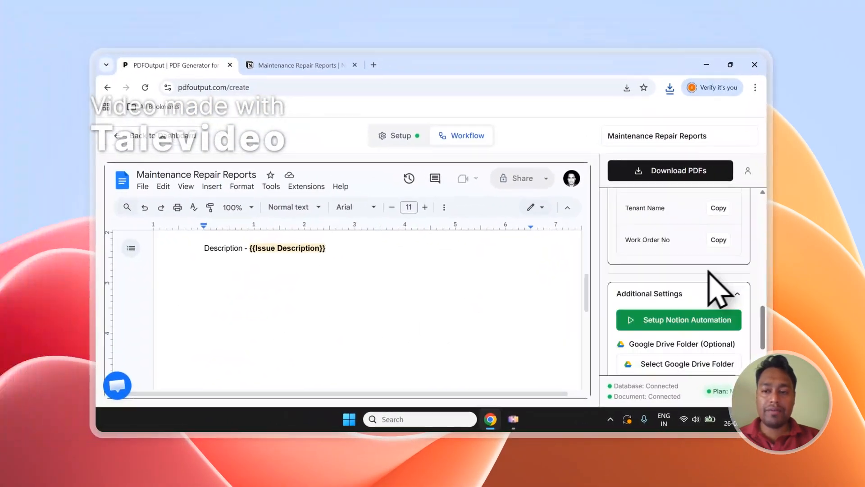
pyautogui.scroll(-2, 717, 289)
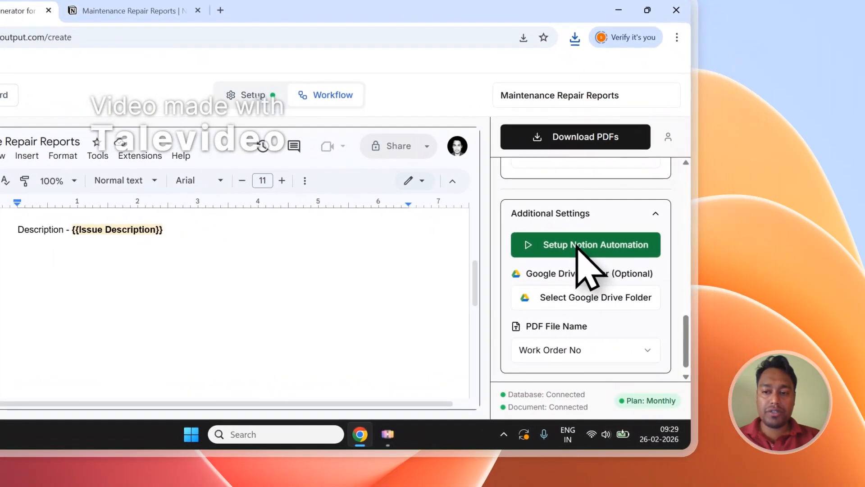
pyautogui.click(576, 247)
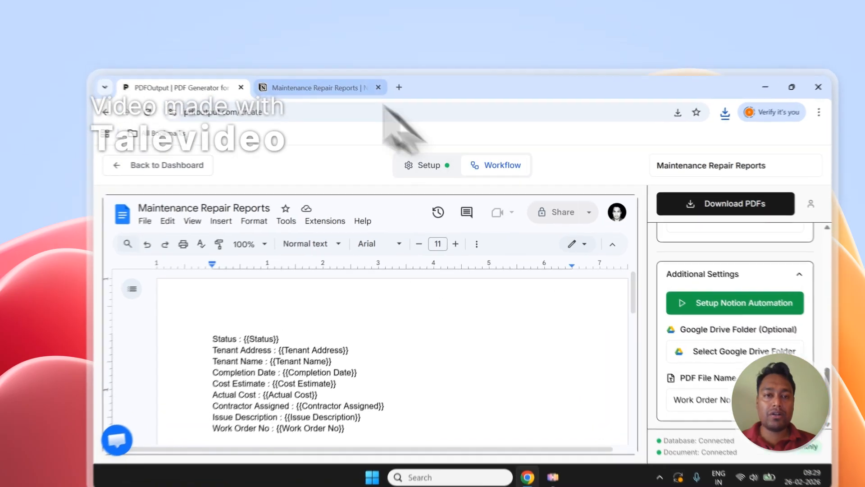
# - In Notion, set GeneratePDF to Ready to Generate for the first and third rows of DB_Maintenance_Reports
pyautogui.click(297, 66)
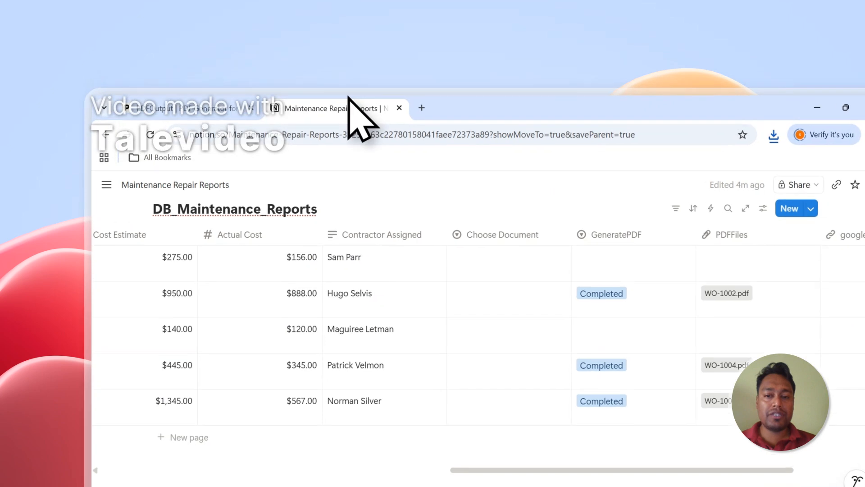
pyautogui.click(604, 268)
pyautogui.click(629, 319)
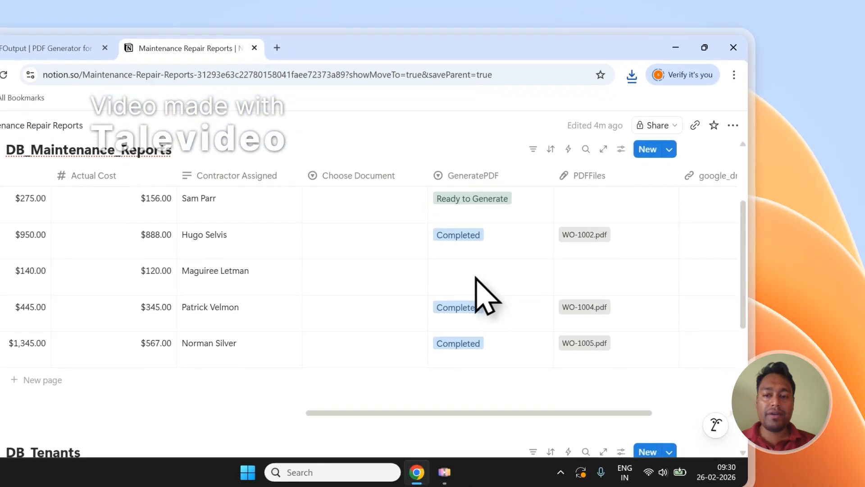
pyautogui.click(627, 342)
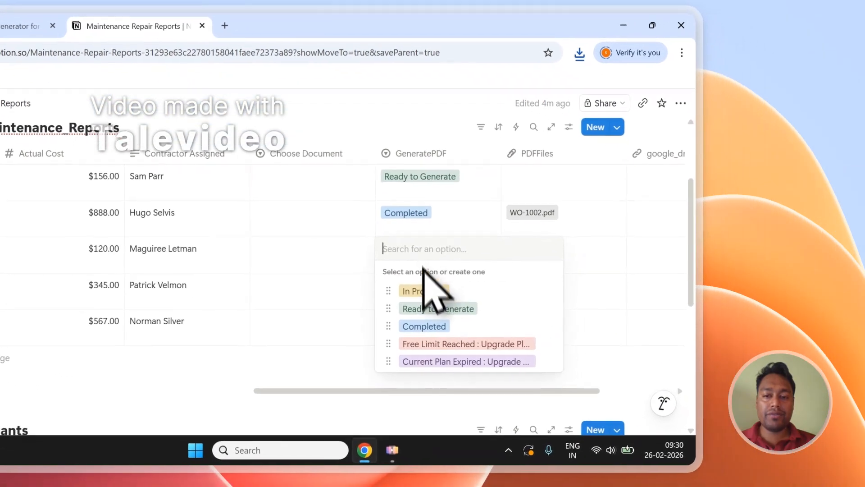
pyautogui.click(624, 390)
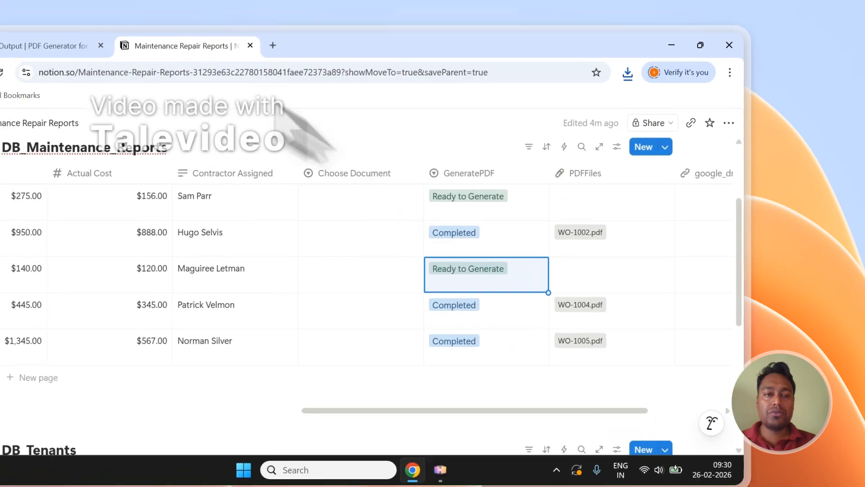
# - Check the database in Notion against the PDFOutput workflow, and go back to the PDFOutput dashboard
pyautogui.click(20, 24)
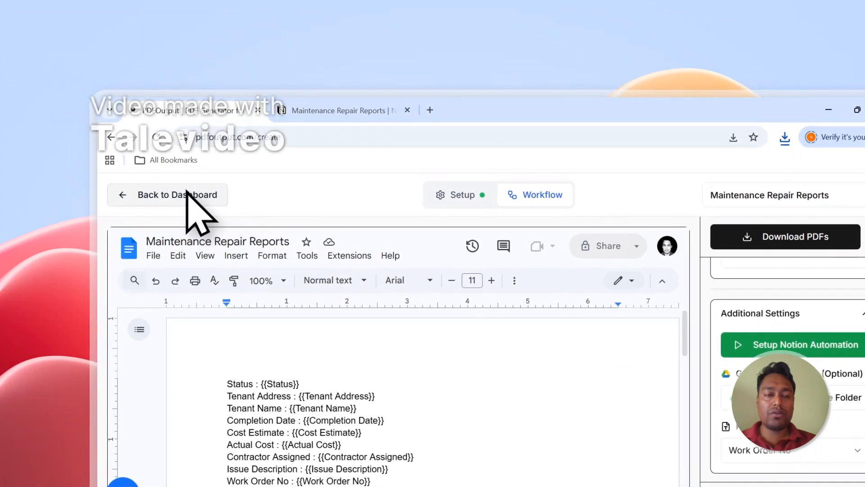
pyautogui.click(316, 112)
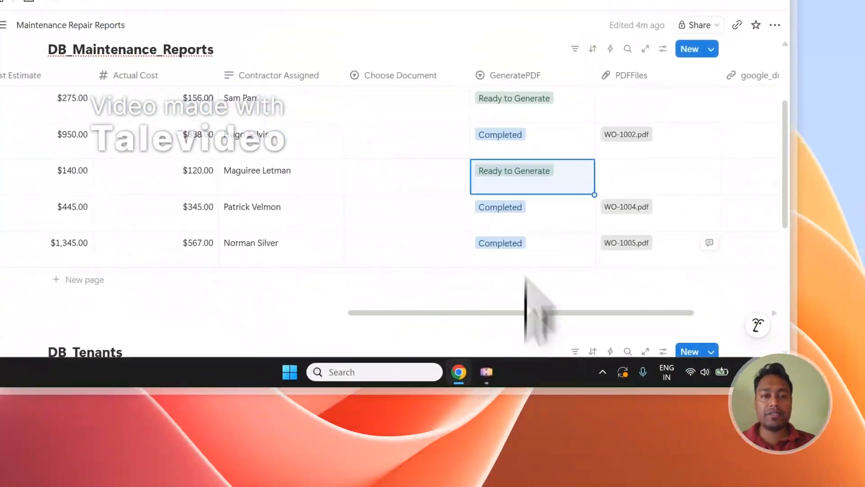
pyautogui.click(201, 75)
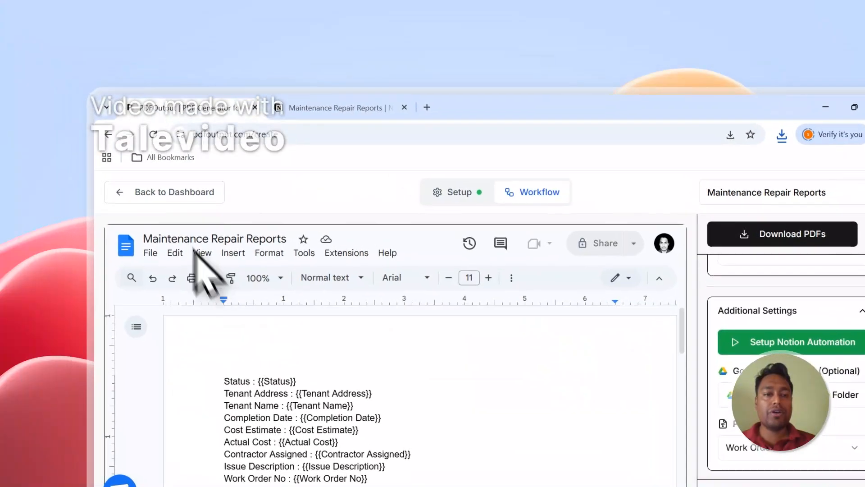
pyautogui.click(181, 203)
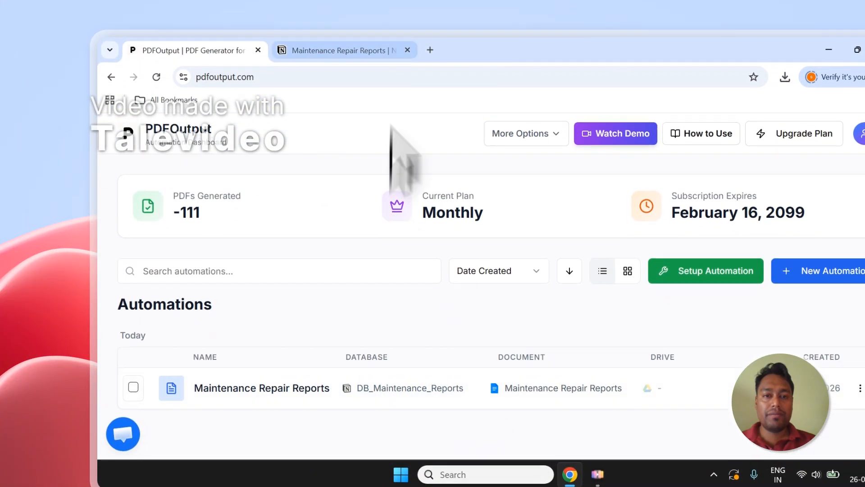
# - Add two empty pages to DB_Maintenance_Reports in Notion and view a new row's GeneratePDF options without choosing one
pyautogui.click(382, 20)
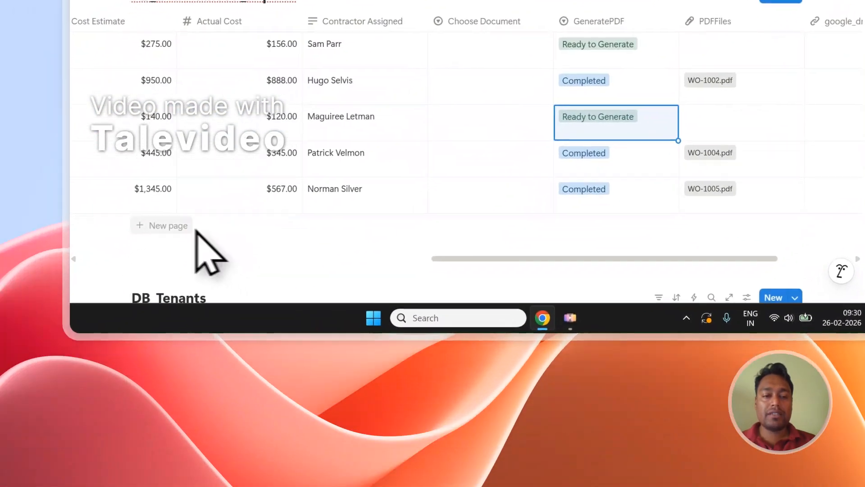
pyautogui.click(186, 229)
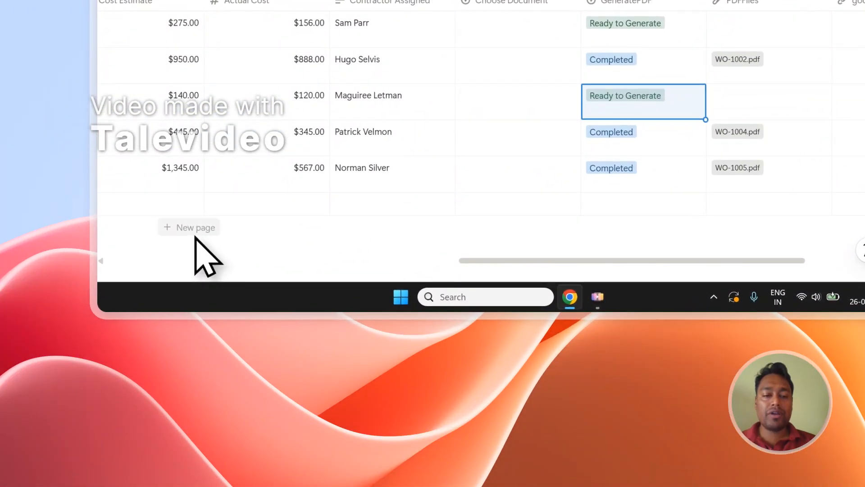
pyautogui.click(167, 247)
pyautogui.press('Return')
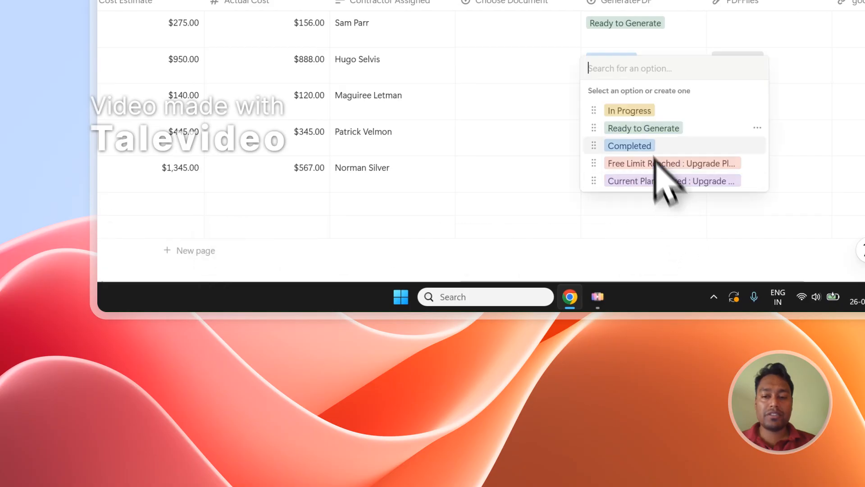
pyautogui.press('Escape')
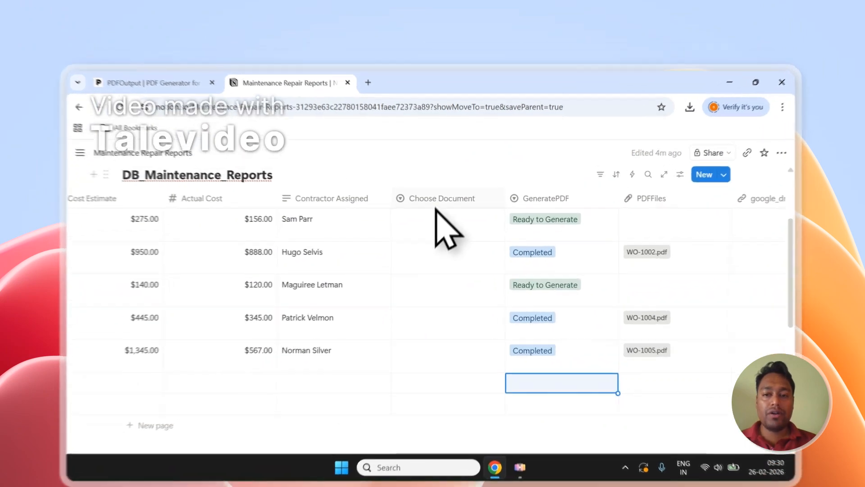
# - Move the Choose Document column between GeneratePDF and PDFFiles, and view the first row's document options without choosing one
pyautogui.moveTo(444, 172); pyautogui.dragTo(556, 169)
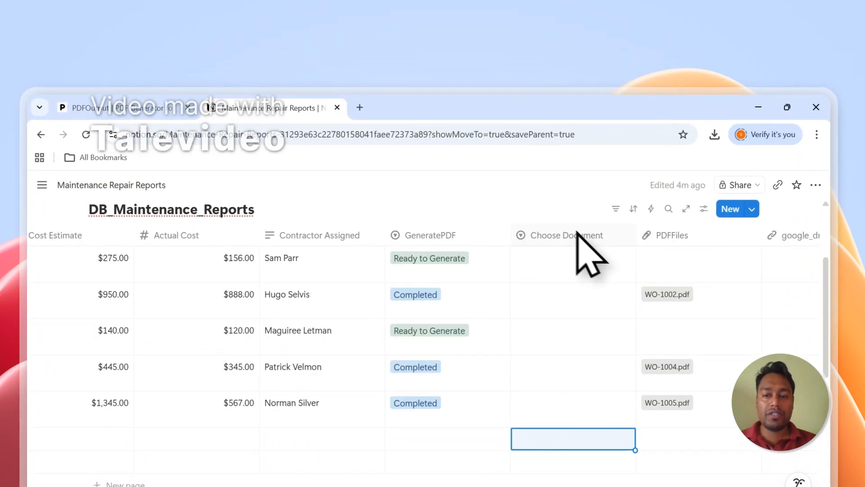
pyautogui.click(557, 267)
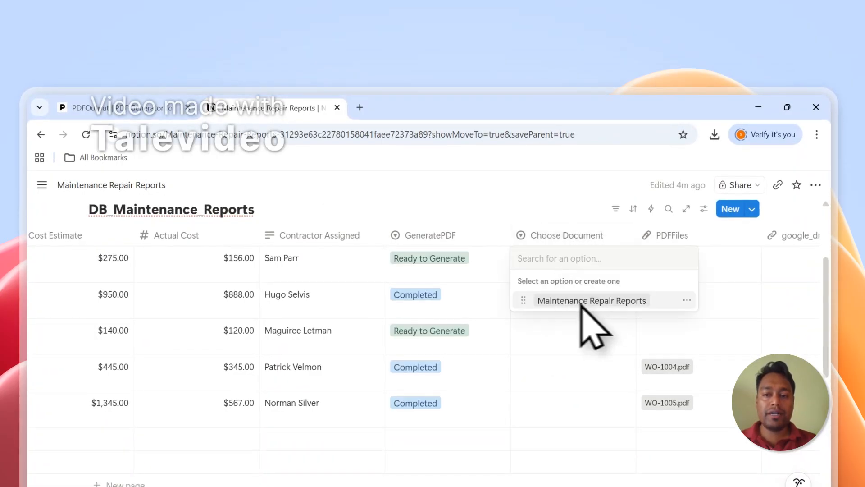
pyautogui.press('Escape')
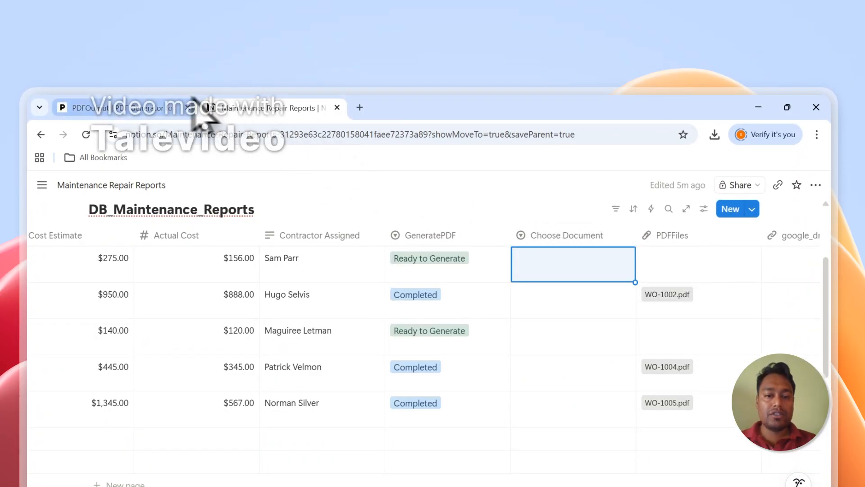
# - Switch to PDFOutput and create a new automation named Maintenance Repair Reports - 2
pyautogui.click(148, 108)
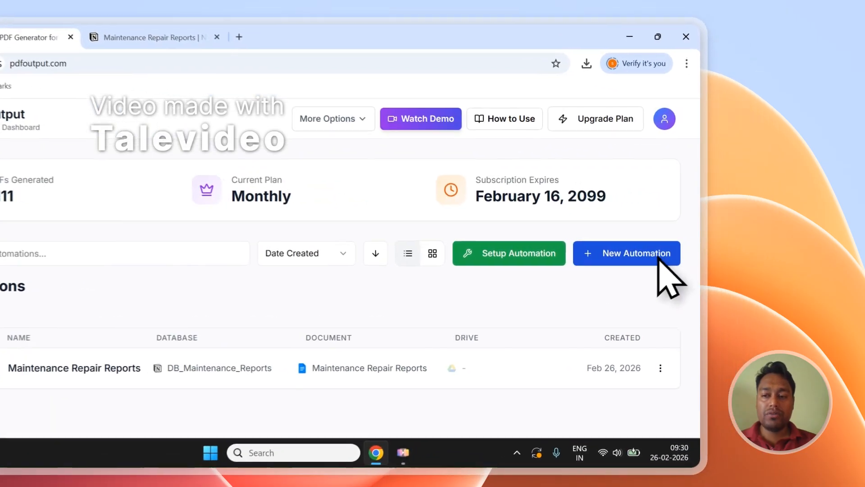
pyautogui.click(731, 252)
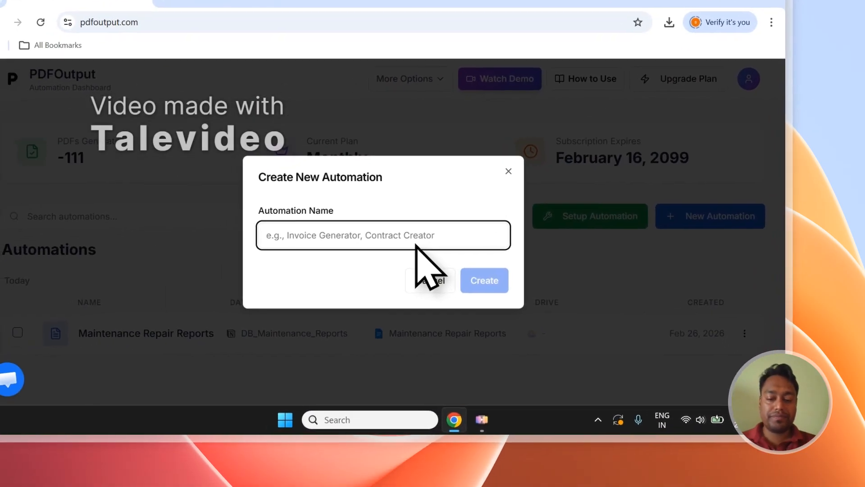
pyautogui.write('Maintenance Repair Reports - 2')
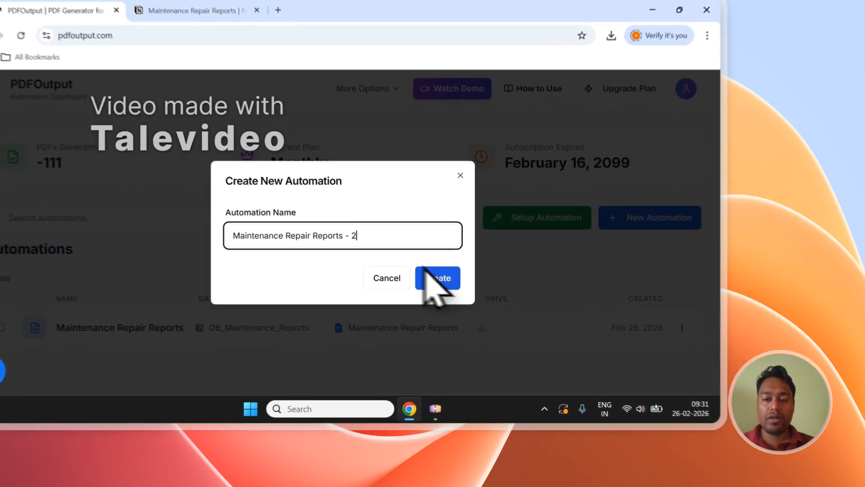
pyautogui.click(515, 304)
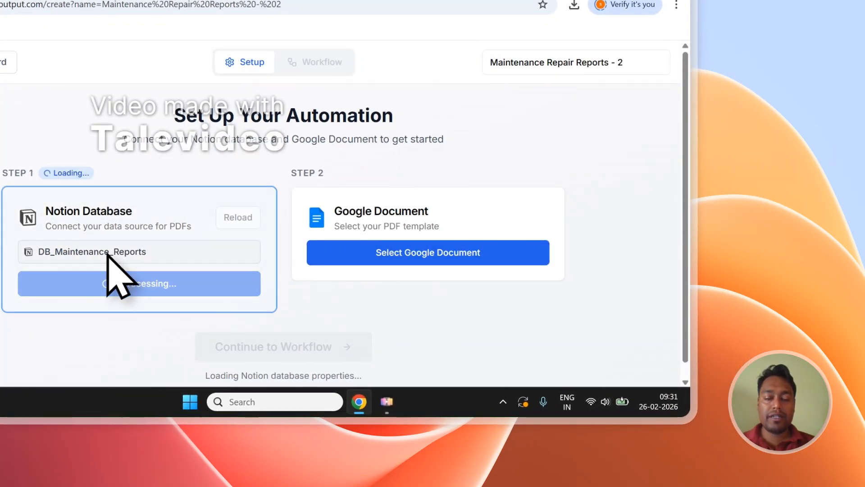
# - Create a blank Google document as the automation's template and rename it Maintenance Reports - 2 in the workflow
pyautogui.click(379, 252)
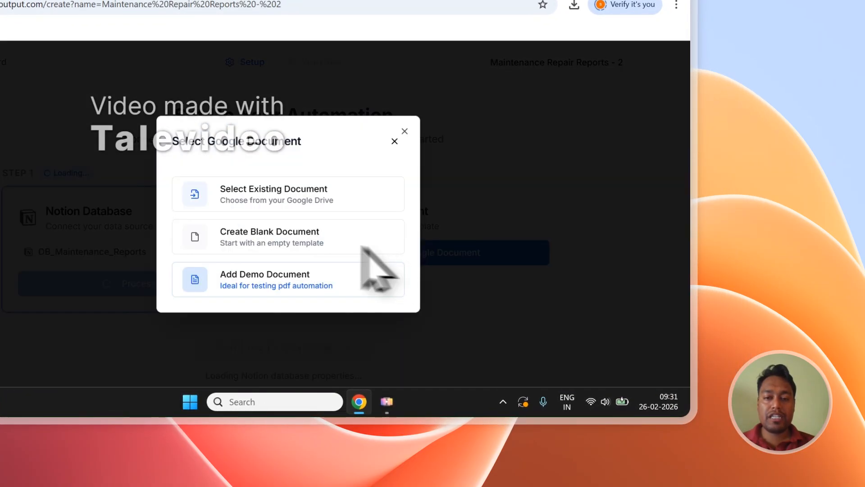
pyautogui.click(254, 237)
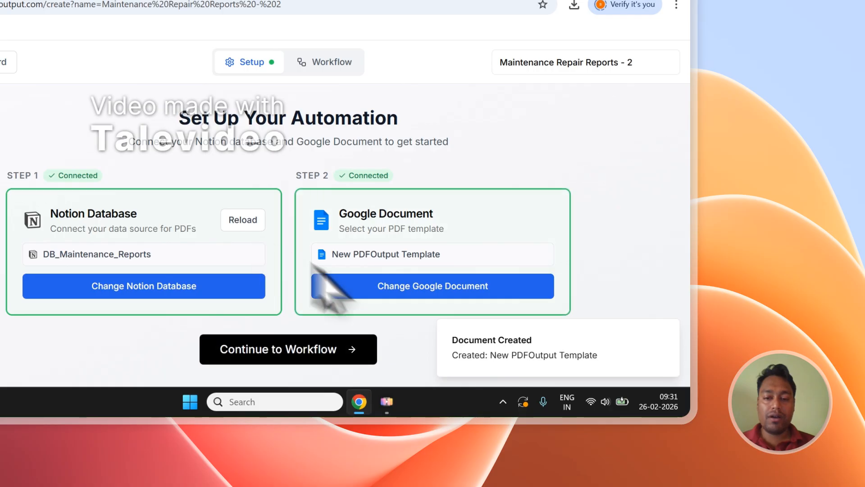
pyautogui.click(334, 349)
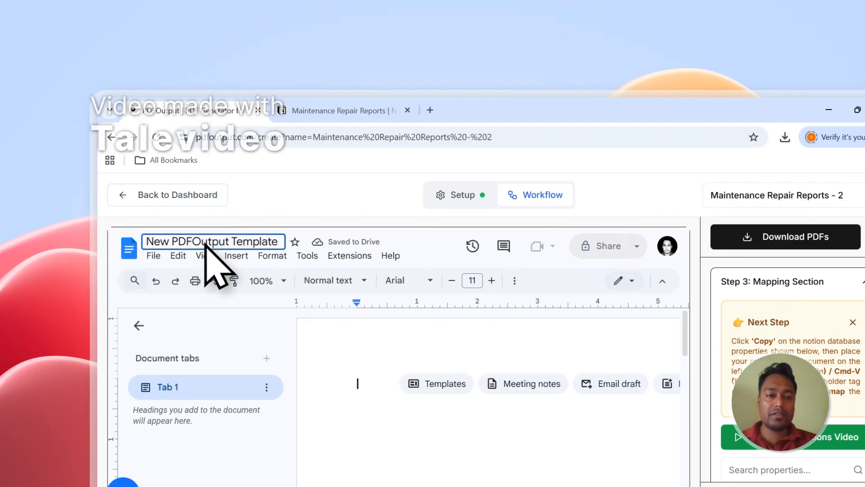
pyautogui.write('ance Reports - 2')
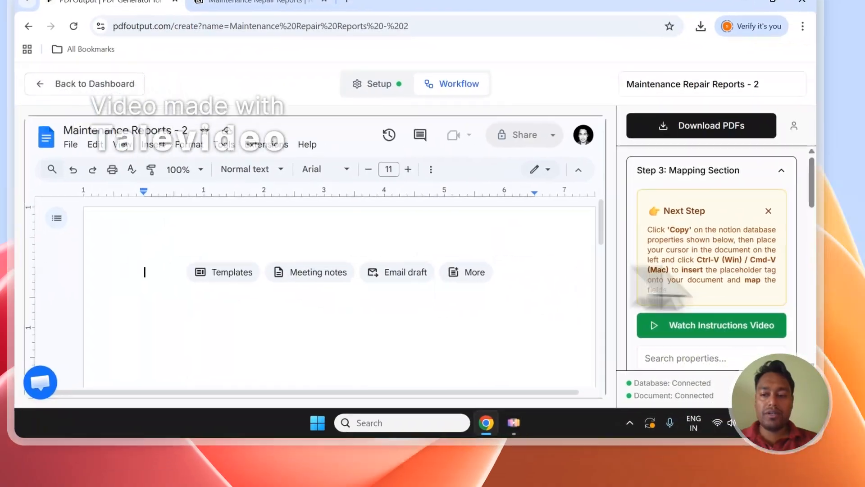
# - Add the line "Cost - {{Actual Cost}}" to the template, using the copied Actual Cost placeholder
pyautogui.scroll(-5, 707, 302)
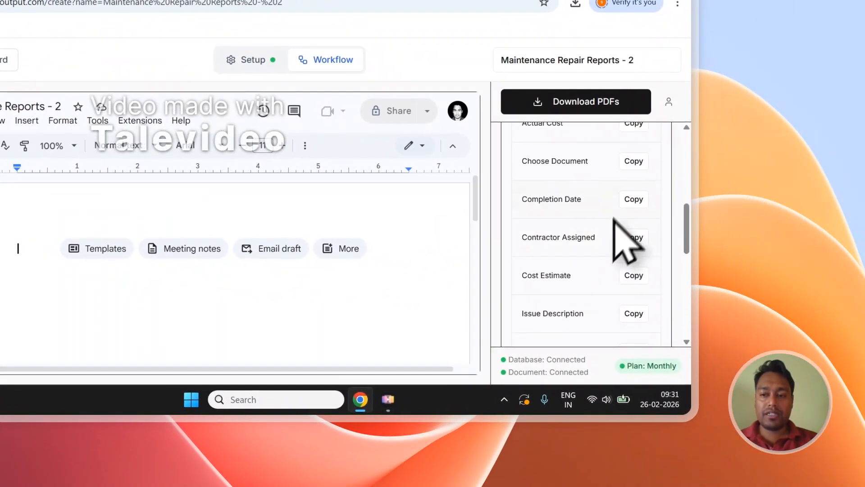
pyautogui.scroll(2, 618, 212)
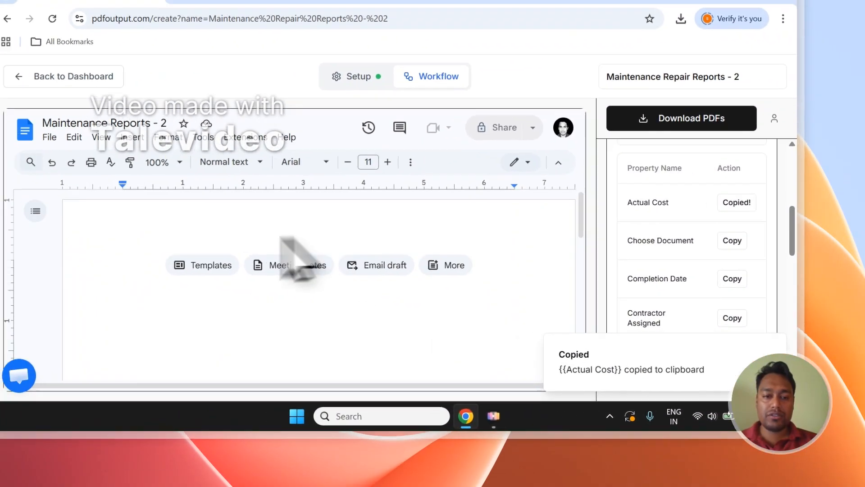
pyautogui.click(112, 228)
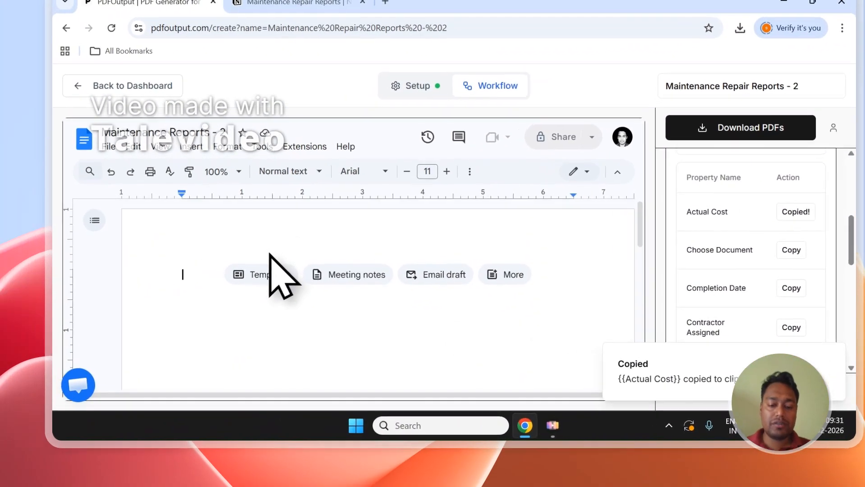
pyautogui.write('Cost - {{Actual Cost')
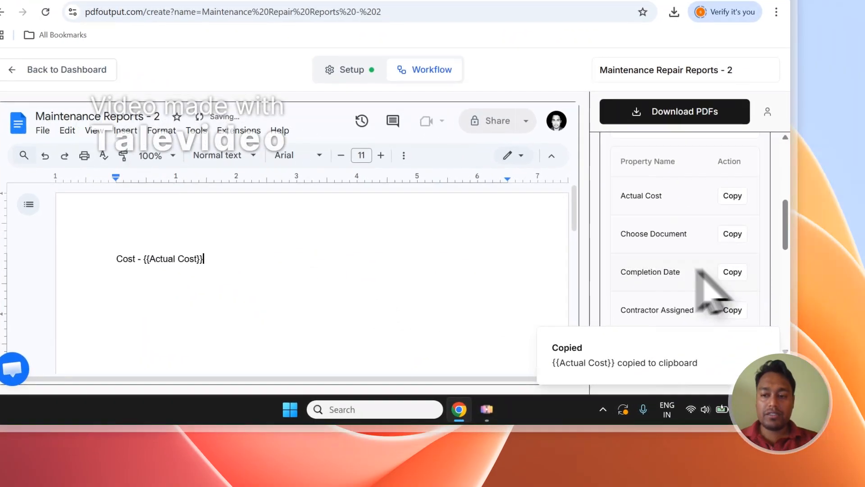
# - Add a second template line reading "Date - {{Completion Date}}" with the copied Completion Date placeholder
pyautogui.click(804, 289)
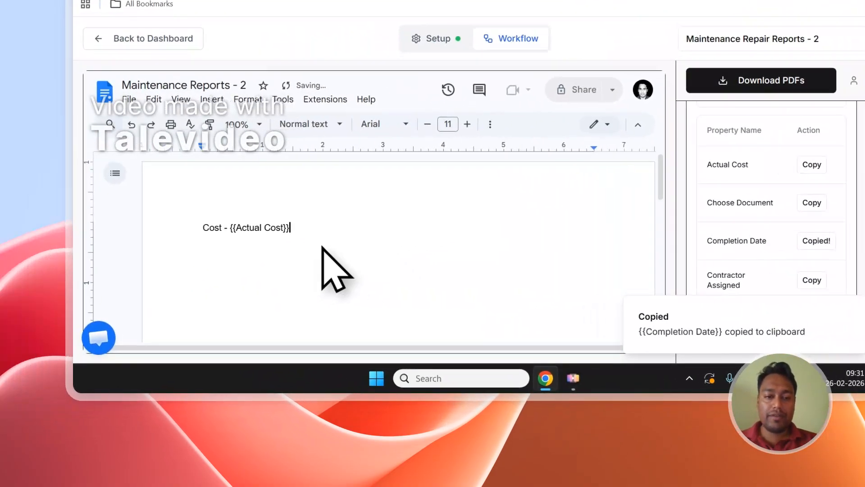
pyautogui.click(308, 297)
pyautogui.write('Dae')
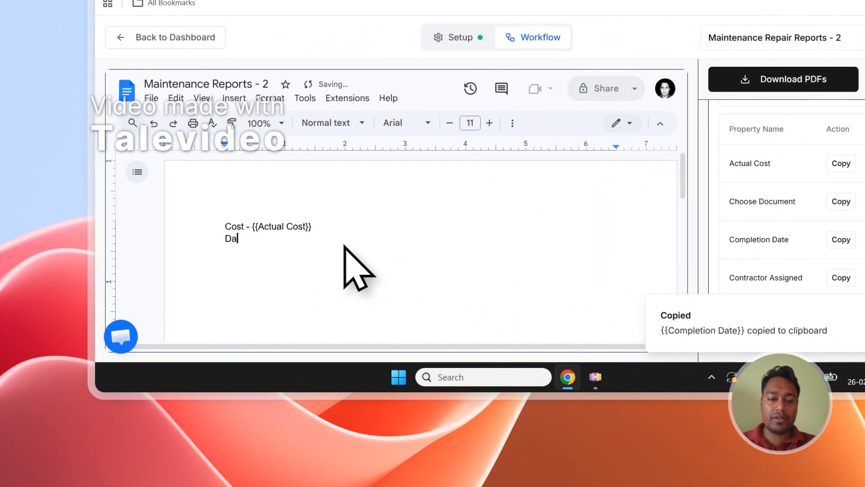
pyautogui.write('te -')
pyautogui.write('{{Completion Date}}')
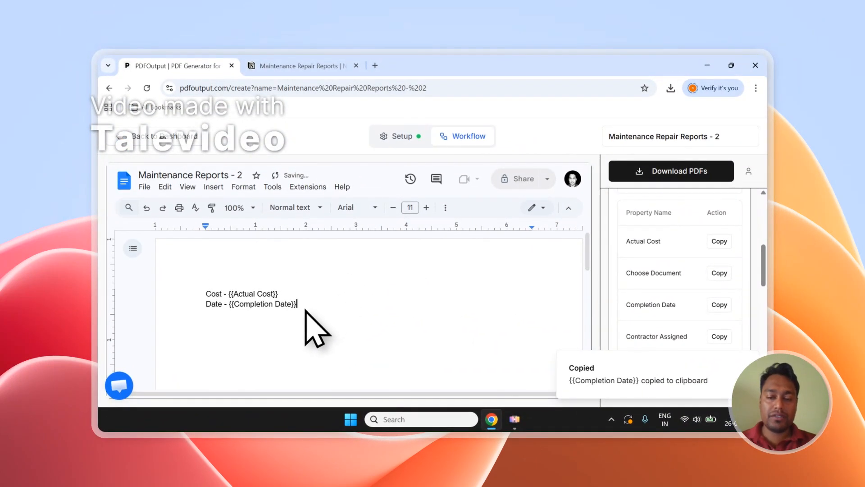
# - Add a third template line reading "Contractor - {{Contractor Assigned}}" with the copied Contractor Assigned placeholder
pyautogui.scroll(-1, 667, 315)
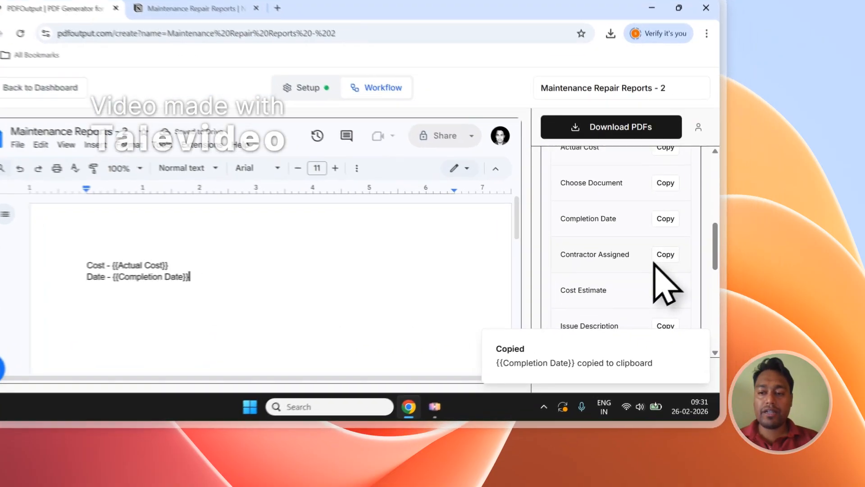
pyautogui.click(719, 284)
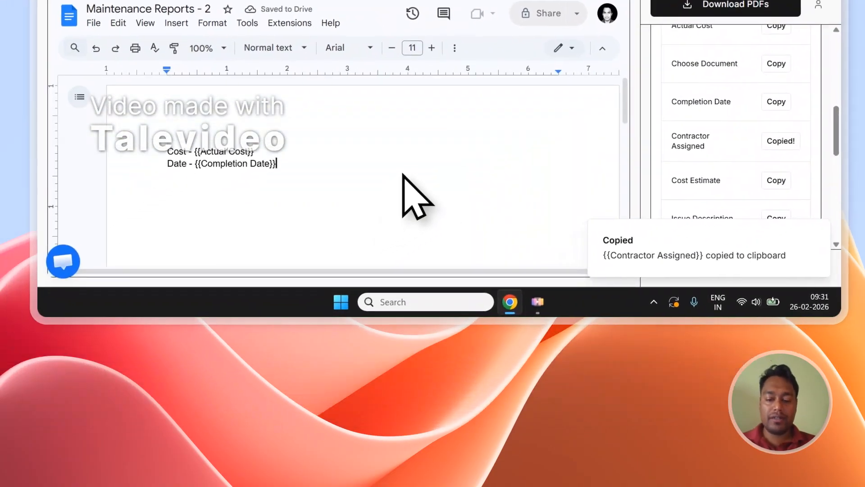
pyautogui.press('Return')
pyautogui.write('Contractor - {{Contractor Assigned')
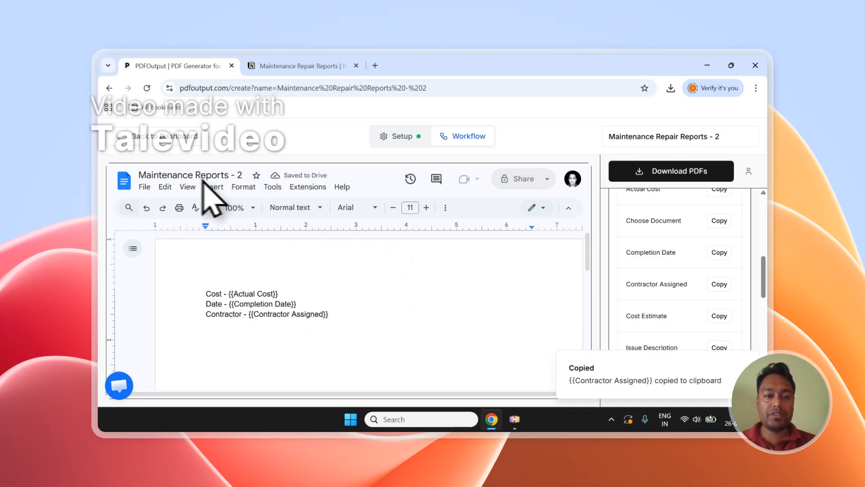
# - Set the PDF file name to the Contractor Assigned property and run Setup Notion Automation for this automation
pyautogui.scroll(-6, 666, 280)
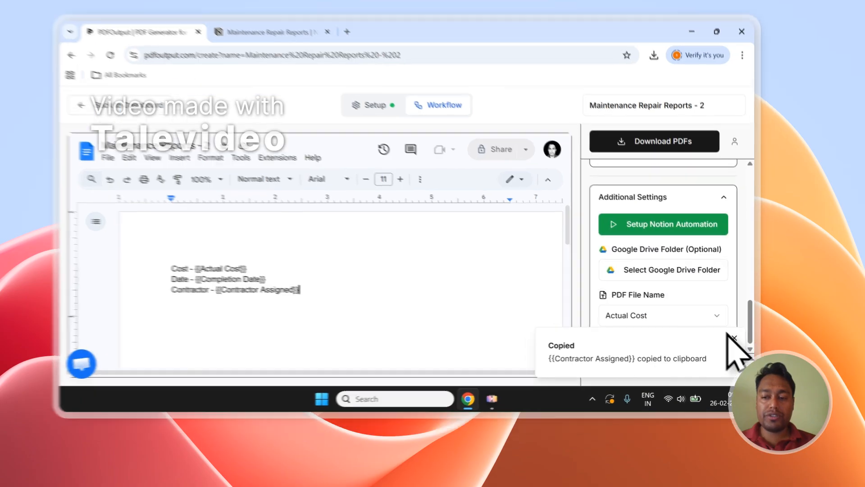
pyautogui.click(752, 357)
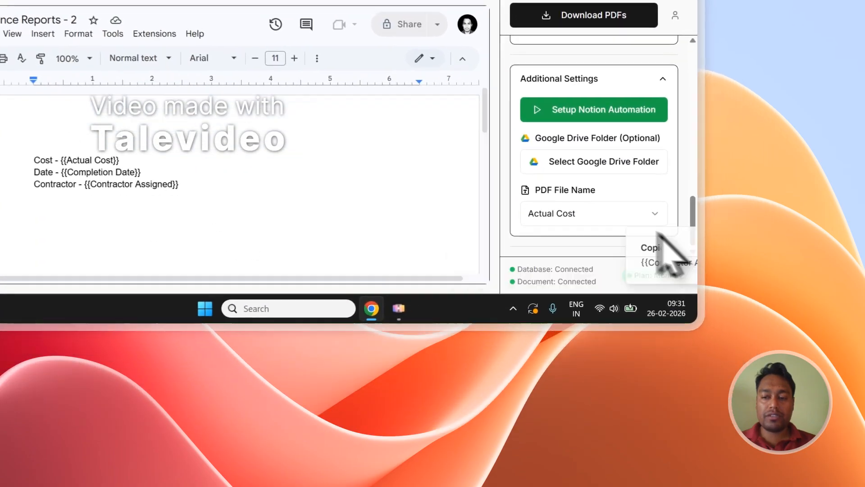
pyautogui.click(687, 340)
pyautogui.moveTo(684, 320)
pyautogui.scroll(5, 590, 163)
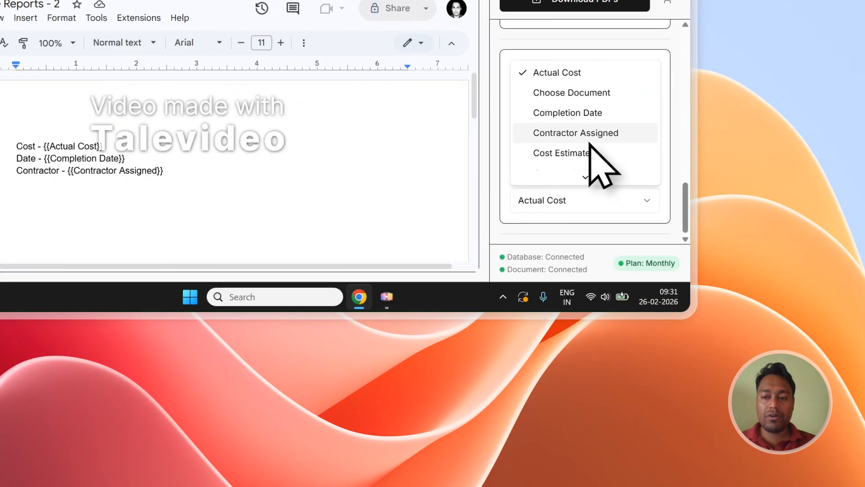
pyautogui.click(589, 138)
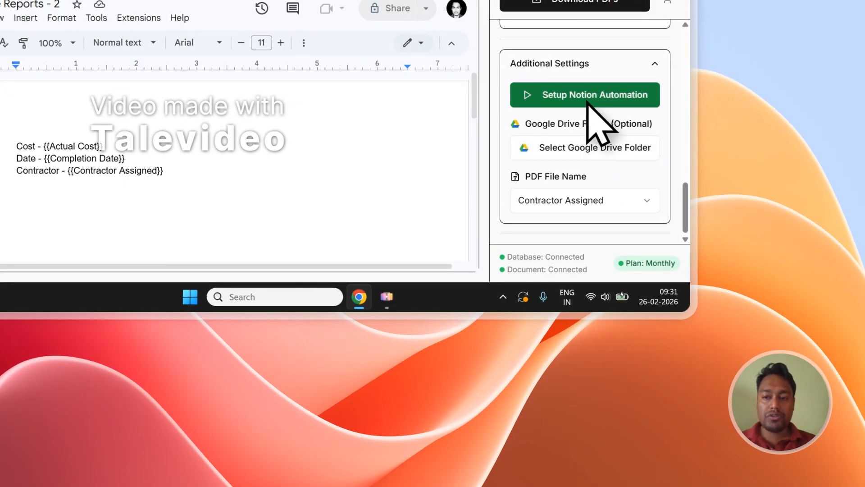
pyautogui.click(561, 100)
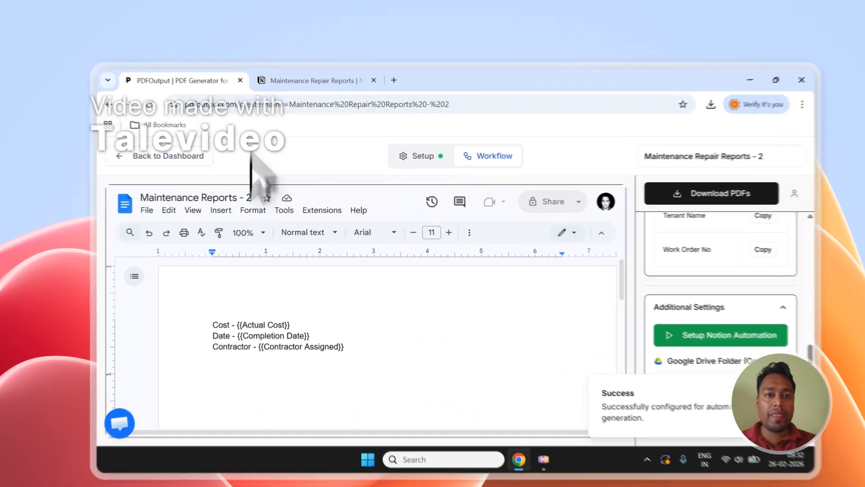
# - In Notion, check the first row's Choose Document options and view its WO-1001.pdf file
pyautogui.click(297, 66)
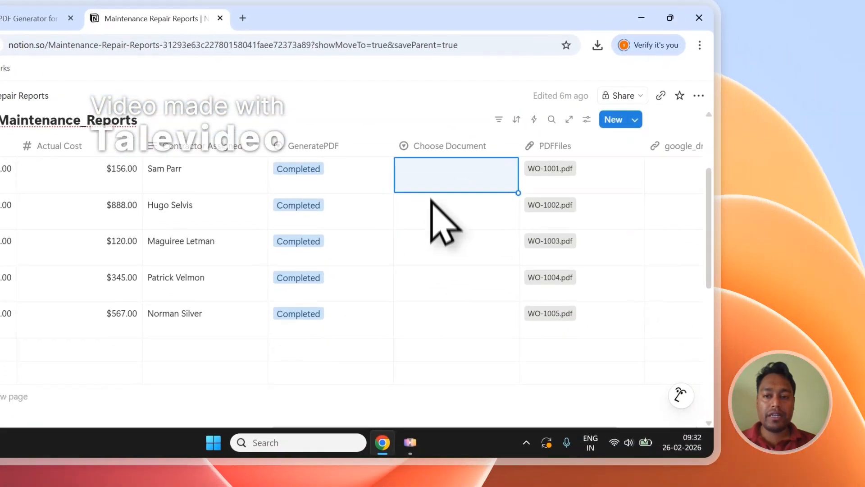
pyautogui.click(617, 273)
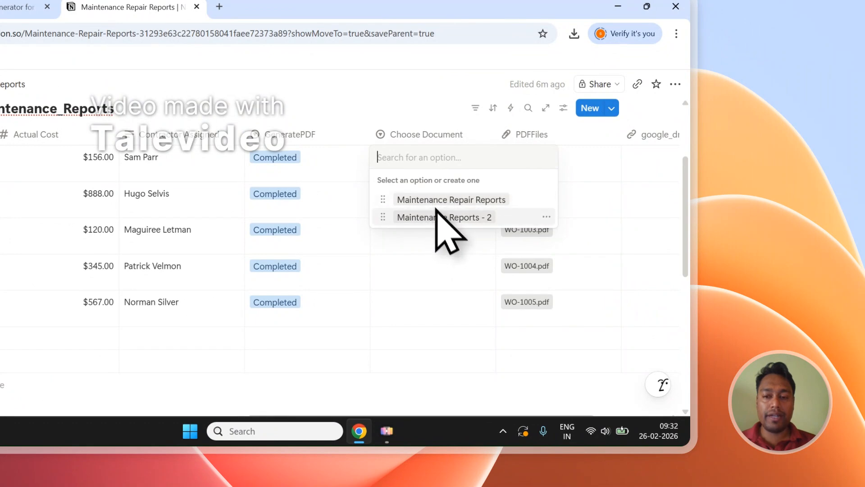
pyautogui.click(390, 116)
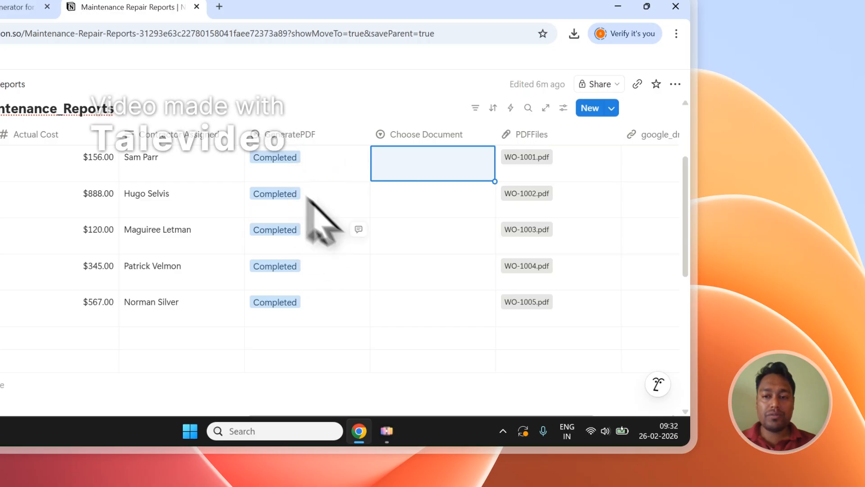
pyautogui.click(509, 160)
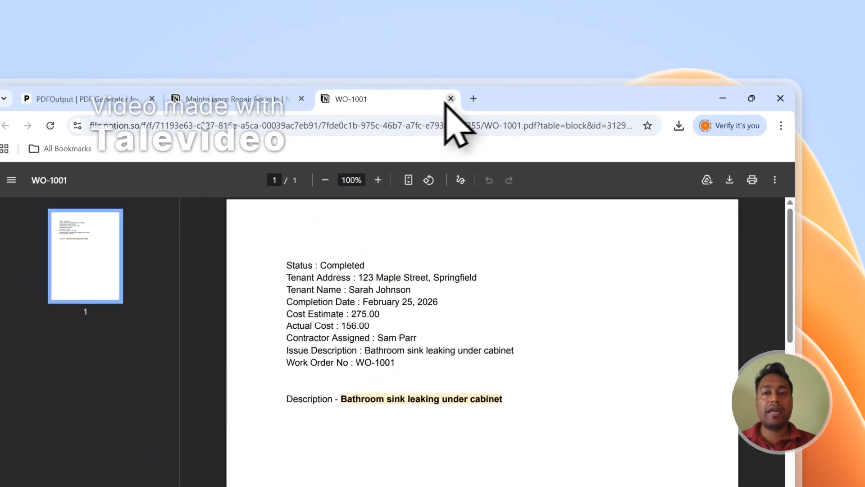
pyautogui.click(356, 16)
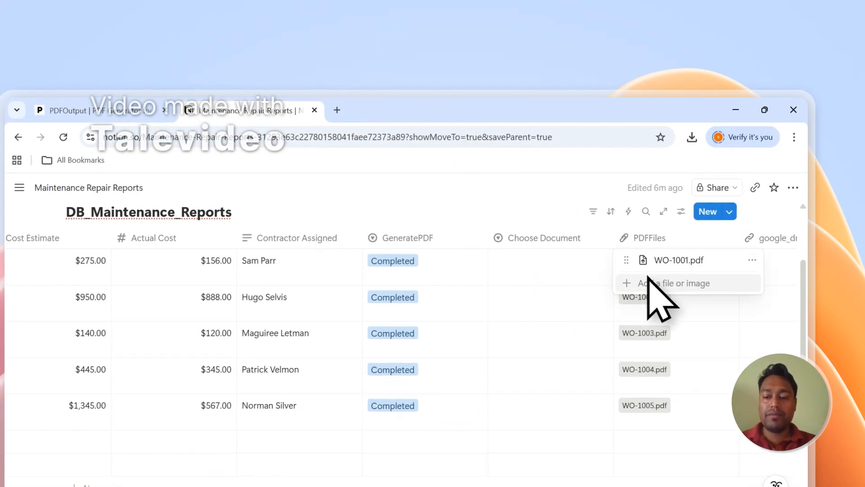
# - Clear the PDFFiles attachments from the five filled rows of DB_Maintenance_Reports
pyautogui.press('Escape')
pyautogui.press('Delete')
pyautogui.press('Down')
pyautogui.press('Delete')
pyautogui.press('Down')
pyautogui.press('Delete')
pyautogui.press('Down')
pyautogui.press('Delete')
pyautogui.press('Down')
pyautogui.press('Delete')
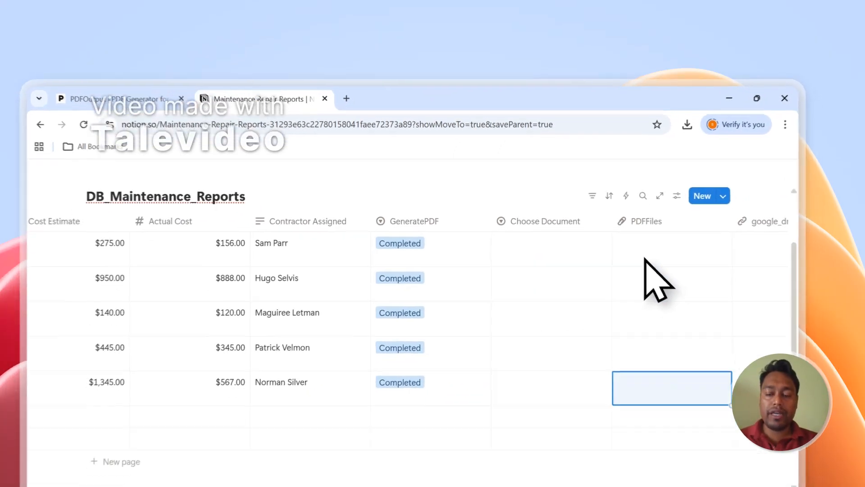
# - Set Choose Document to Maintenance Repair Reports in the first row and Maintenance Reports - 2 in the second row
pyautogui.press('Up')
pyautogui.press('Up')
pyautogui.press('Up')
pyautogui.press('Up')
pyautogui.press('Left')
pyautogui.press('Return')
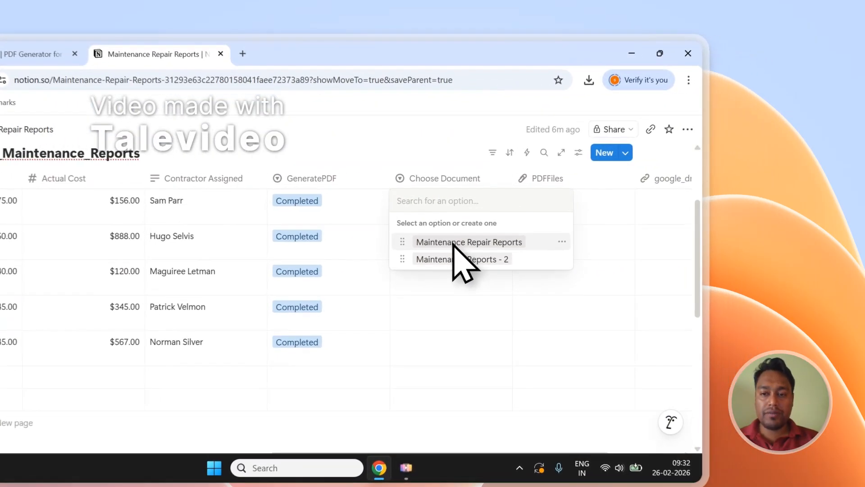
pyautogui.click(559, 227)
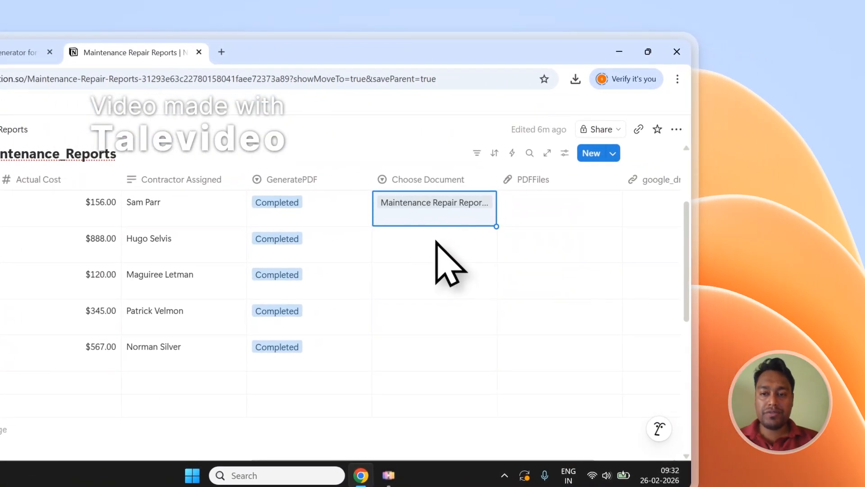
pyautogui.click(557, 225)
pyautogui.click(471, 306)
# - Choose Maintenance Repair Reports as the document for the third and fifth rows and Maintenance Reports - 2 for the fourth row
pyautogui.click(425, 293)
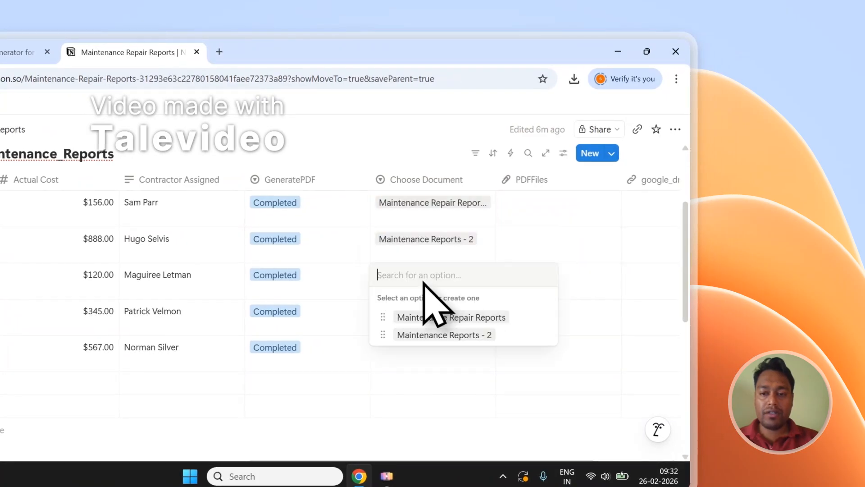
pyautogui.click(442, 317)
pyautogui.click(433, 316)
pyautogui.click(453, 372)
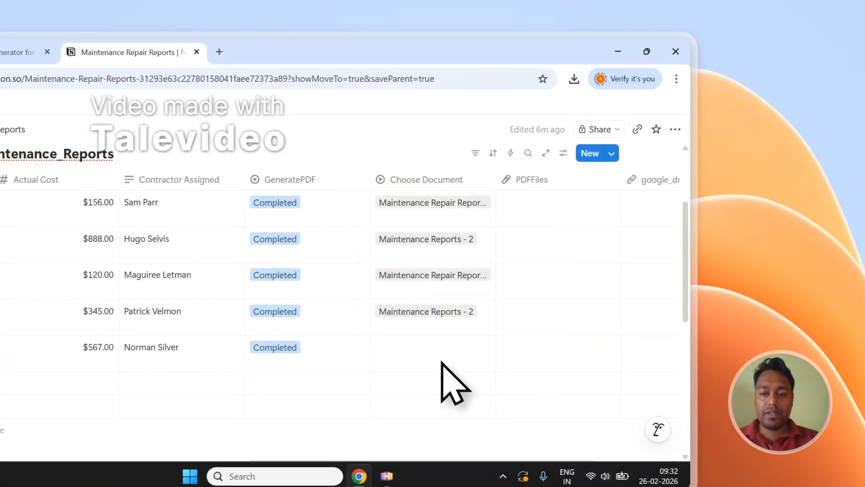
pyautogui.click(443, 363)
pyautogui.click(448, 387)
# - Set GeneratePDF to Ready to Generate in all five filled rows of DB_Maintenance_Reports
pyautogui.click(297, 211)
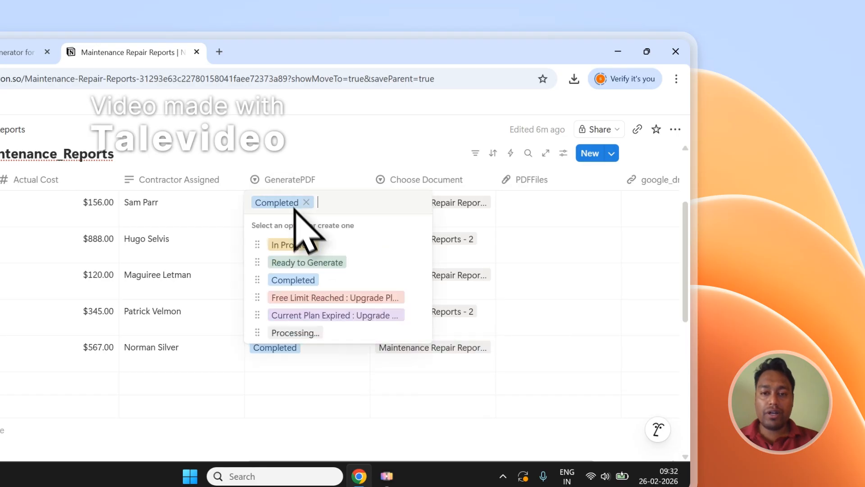
pyautogui.click(306, 261)
pyautogui.click(285, 237)
pyautogui.click(297, 298)
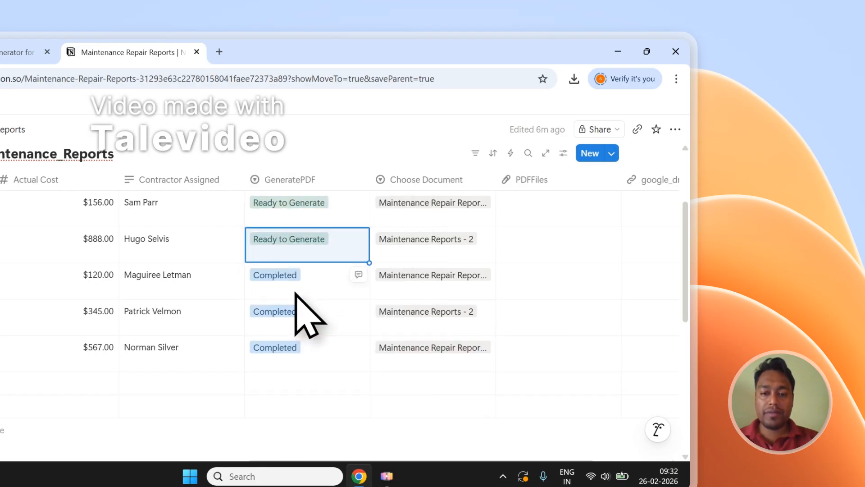
pyautogui.click(295, 288)
pyautogui.click(307, 335)
pyautogui.click(298, 321)
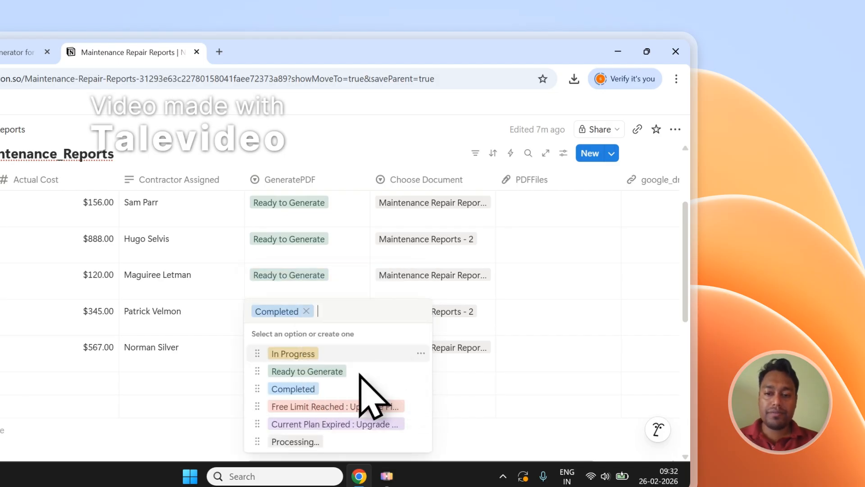
pyautogui.press('Escape')
pyautogui.click(310, 347)
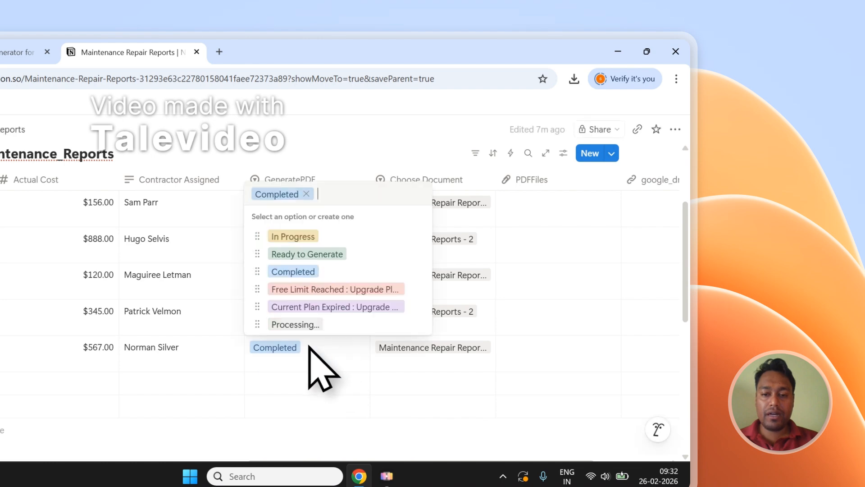
pyautogui.press('Down')
pyautogui.press('Down')
pyautogui.press('Return')
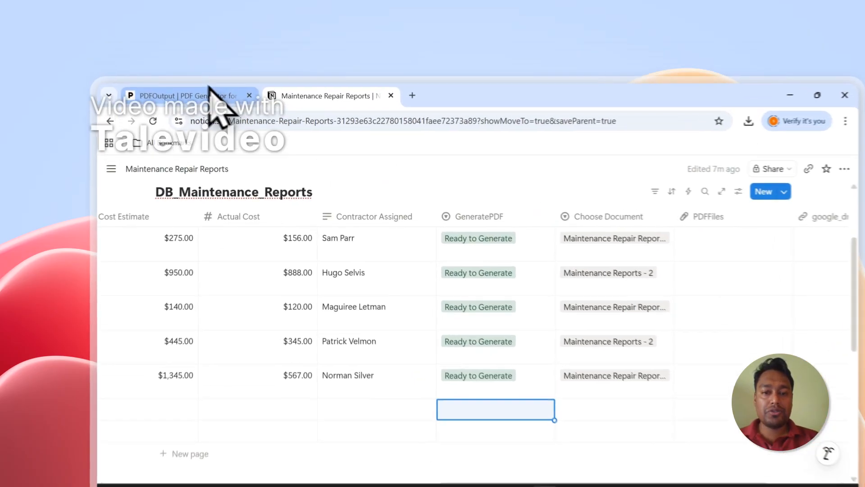
# - Switch to PDFOutput, go back to the dashboard and sign out of the account
pyautogui.click(187, 67)
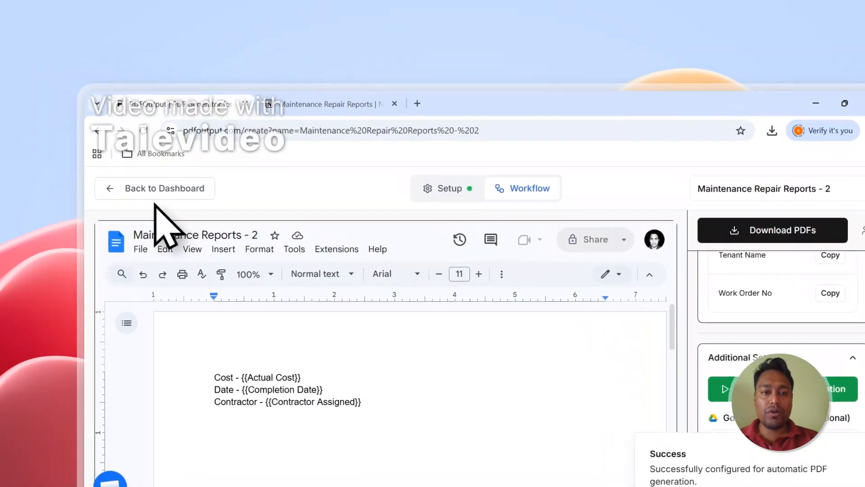
pyautogui.click(79, 153)
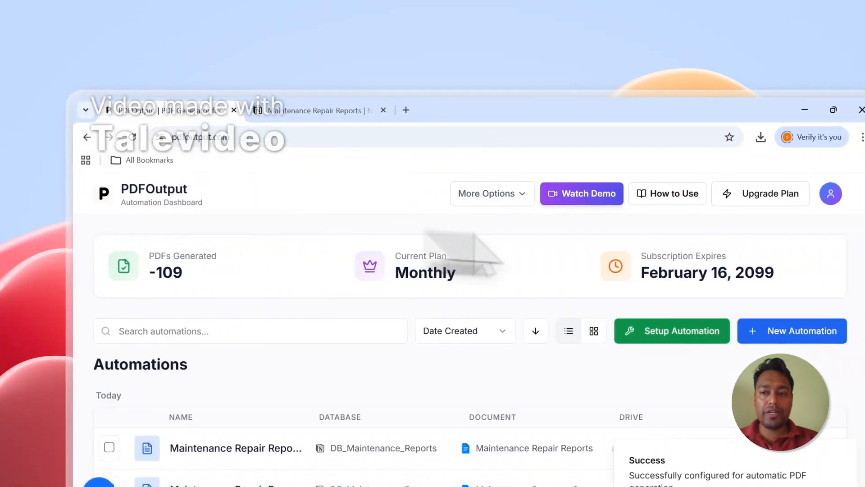
pyautogui.click(767, 195)
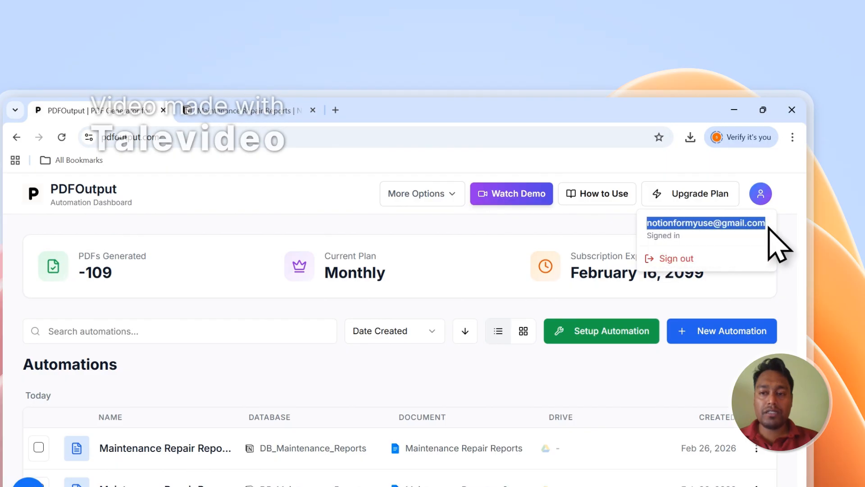
pyautogui.click(767, 200)
pyautogui.click(768, 200)
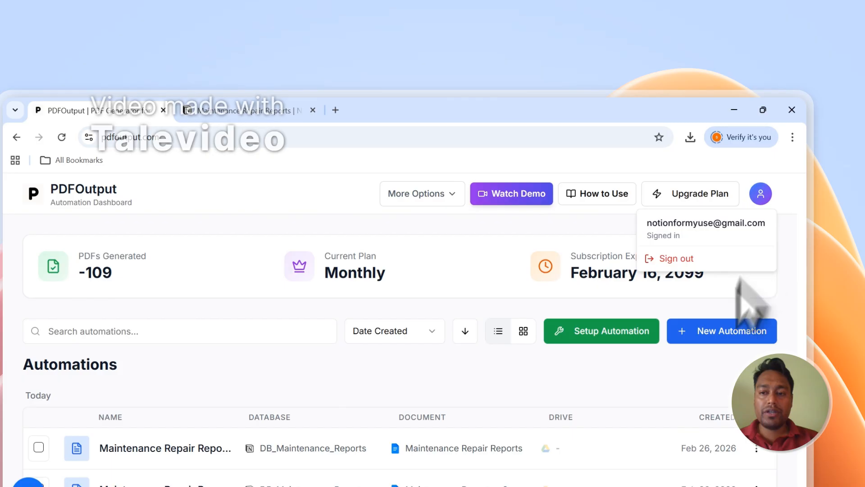
pyautogui.click(699, 263)
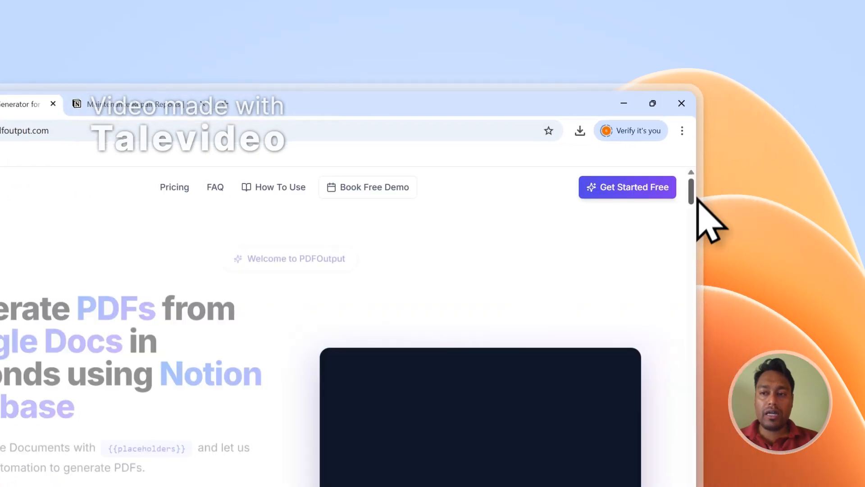
# - Open the Contact page linked in the PDFOutput site's footer and view its message form
pyautogui.moveTo(801, 201); pyautogui.dragTo(802, 316)
pyautogui.moveTo(693, 308); pyautogui.dragTo(690, 323)
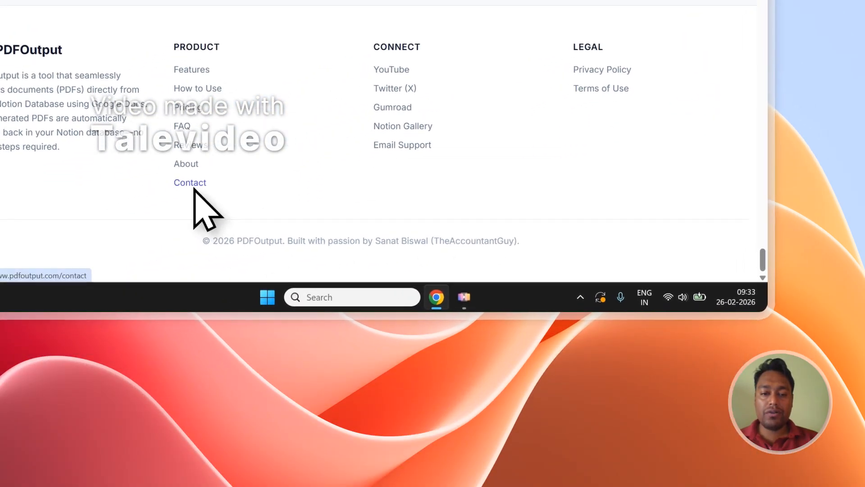
pyautogui.click(230, 172)
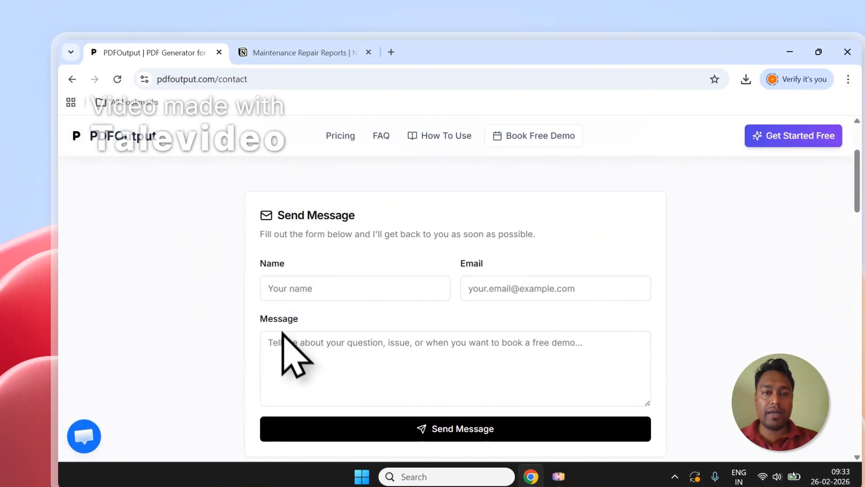
# - Switch to the Notion page and check the GeneratePDF status of the report rows
pyautogui.click(316, 67)
pyautogui.scroll(-3, 450, 279)
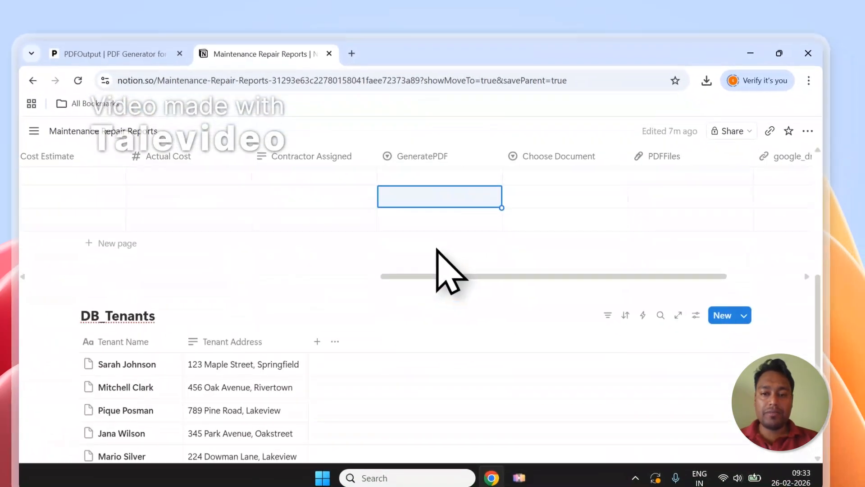
pyautogui.scroll(3, 437, 257)
pyautogui.scroll(2, 433, 249)
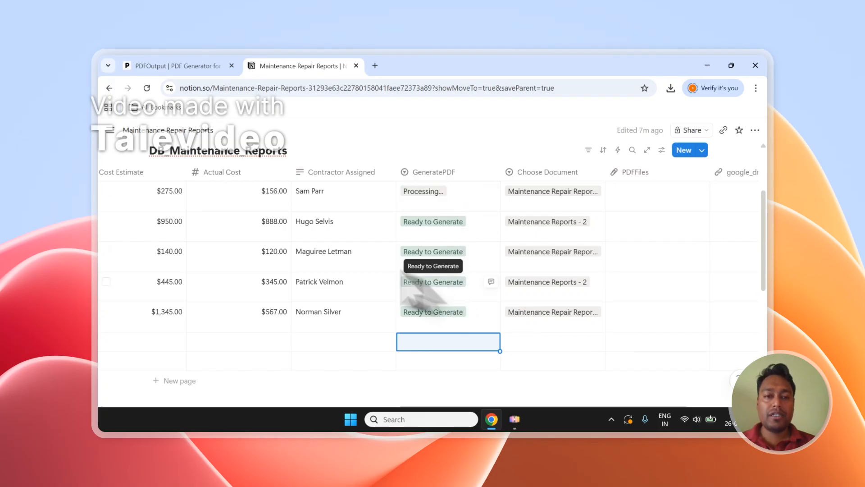
pyautogui.scroll(-2, 412, 379)
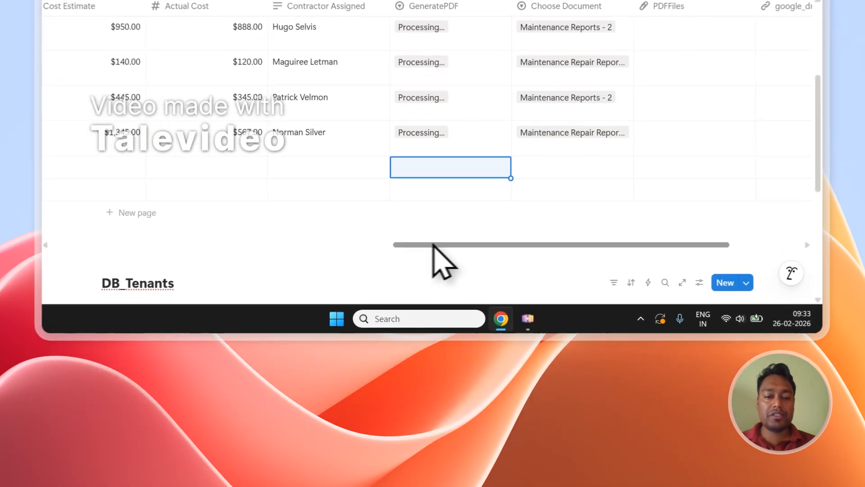
# - Review the work order and tenant columns of DB_Maintenance_Reports together with the DB_Tenants table
pyautogui.moveTo(434, 356); pyautogui.dragTo(135, 356)
pyautogui.scroll(2, 226, 285)
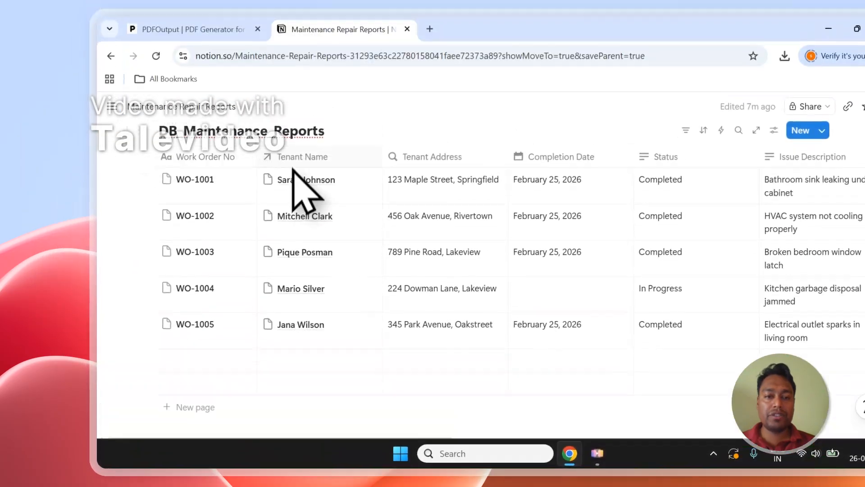
pyautogui.scroll(-5, 360, 185)
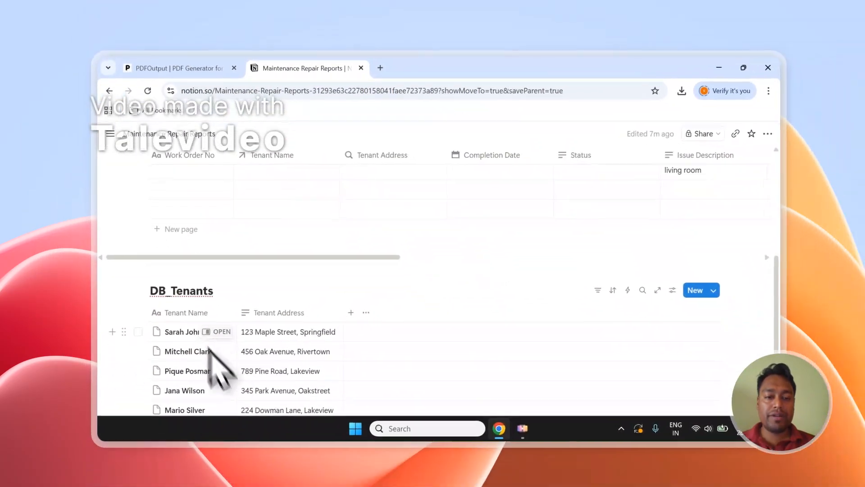
pyautogui.scroll(5, 290, 315)
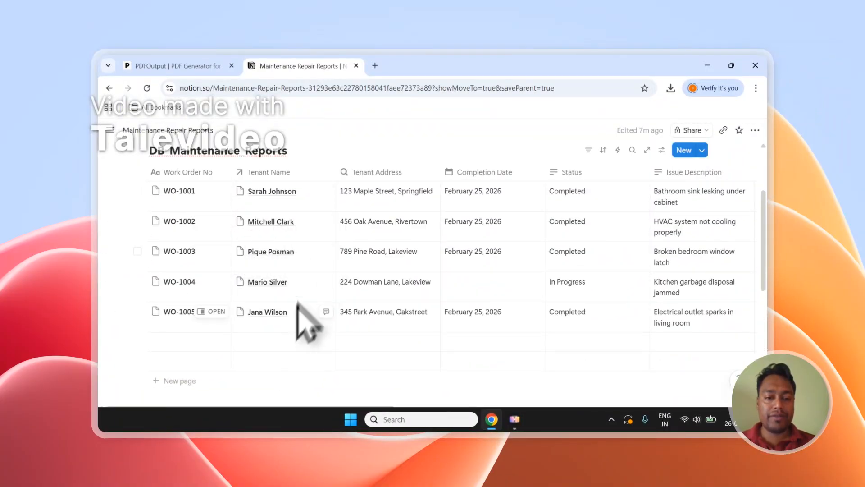
# - Check the generated PDFFiles attachments, open the first and second rows' PDFs, and read the second row's document
pyautogui.scroll(-2, 297, 302)
pyautogui.moveTo(203, 304); pyautogui.dragTo(560, 303)
pyautogui.scroll(3, 555, 299)
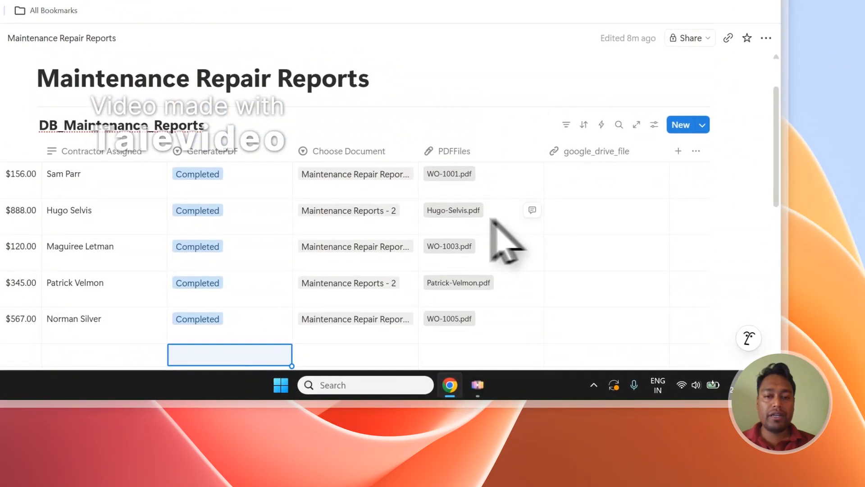
pyautogui.scroll(-2, 387, 198)
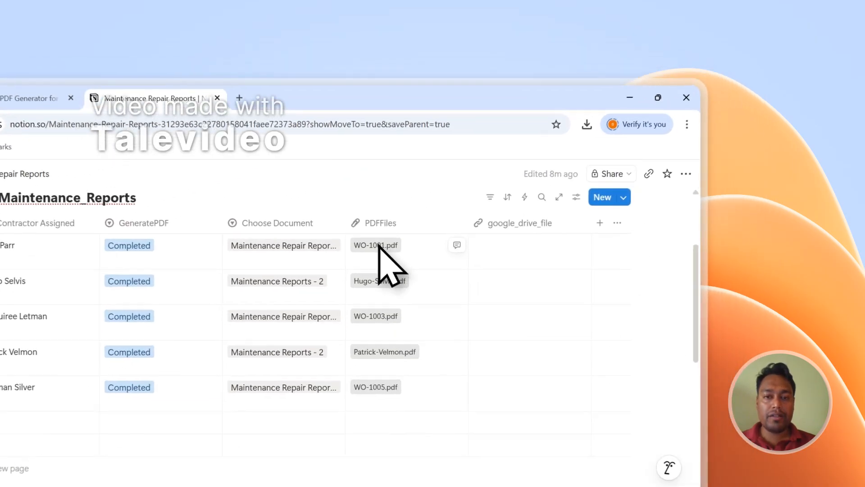
pyautogui.click(491, 191)
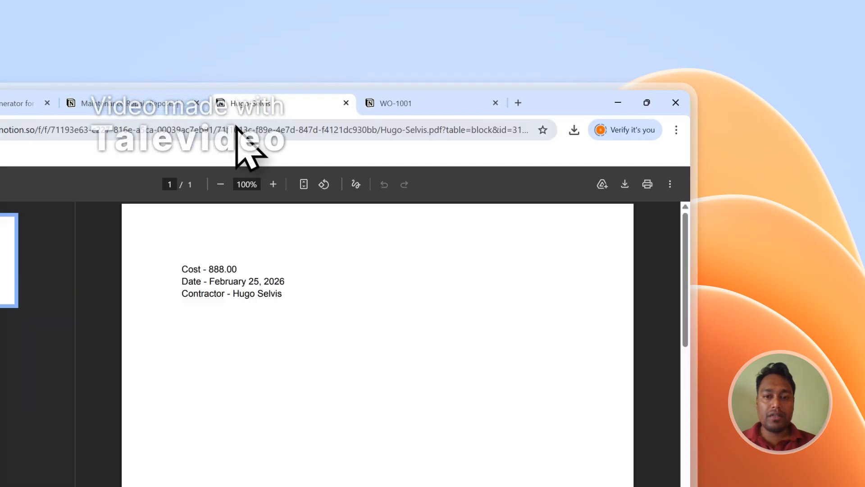
pyautogui.moveTo(289, 294); pyautogui.dragTo(211, 285)
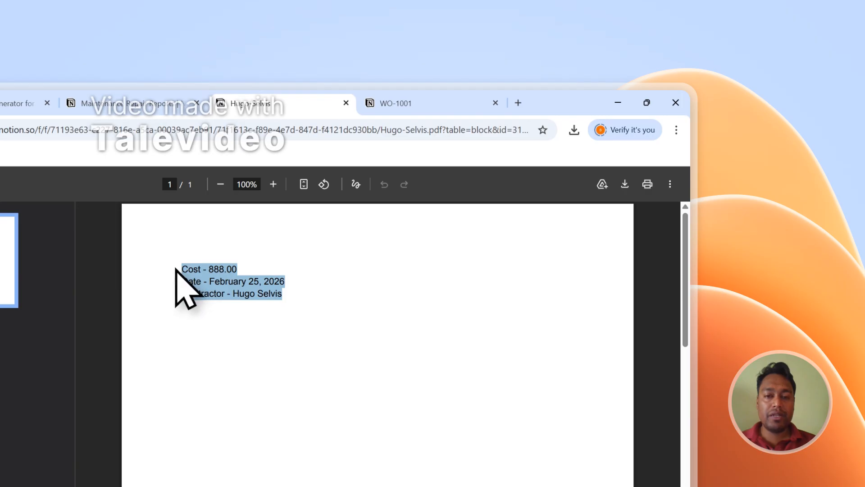
pyautogui.click(194, 306)
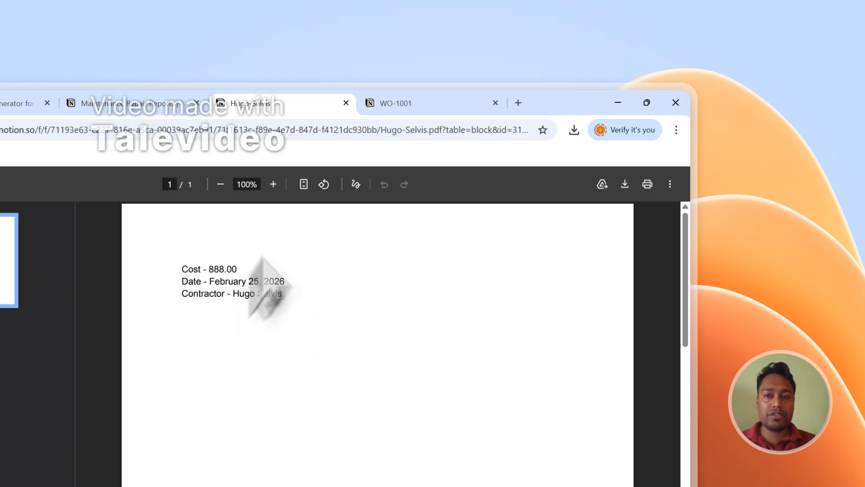
# - Examine the contents of WO-1001.pdf and compare its layout with the second row's PDF
pyautogui.click(397, 102)
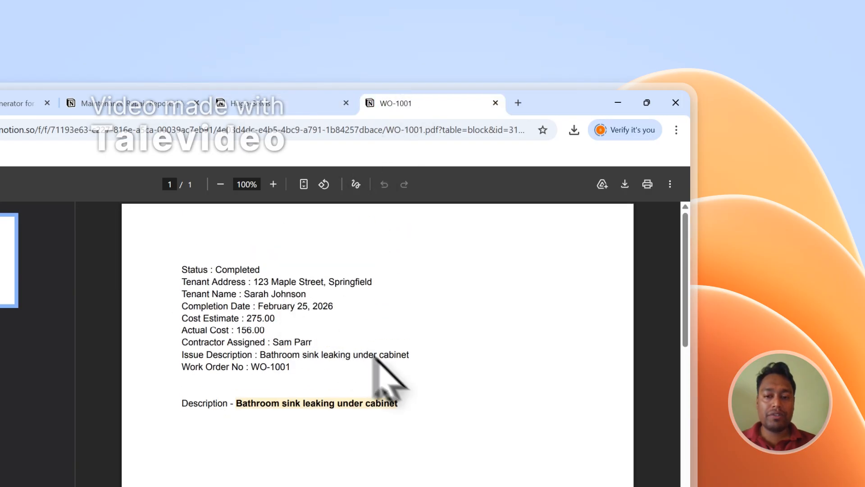
pyautogui.moveTo(188, 269); pyautogui.dragTo(375, 355)
pyautogui.click(321, 103)
pyautogui.click(388, 103)
pyautogui.click(338, 100)
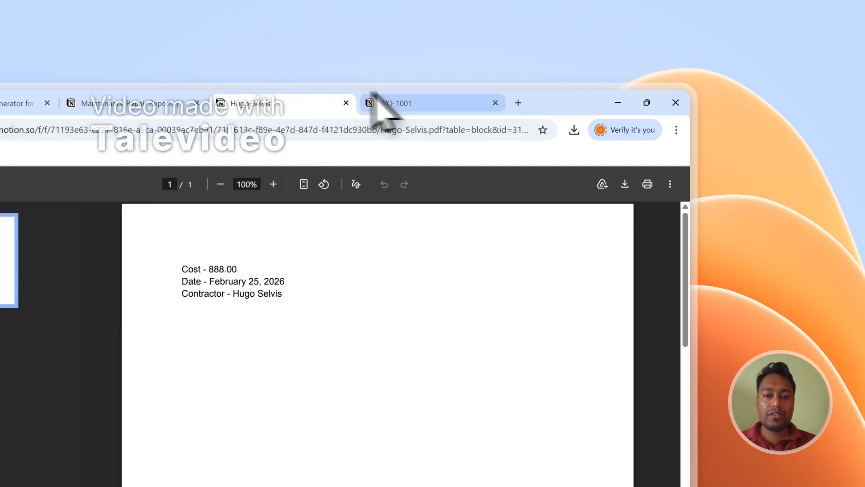
pyautogui.click(373, 100)
pyautogui.click(307, 99)
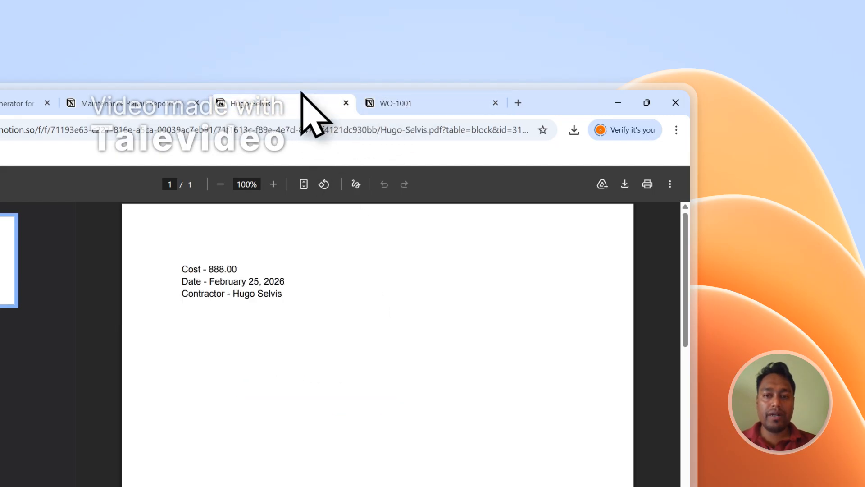
# - Open the third and fourth rows' PDFs from Notion and compare the template layouts across all four open PDFs
pyautogui.click(159, 102)
pyautogui.click(373, 329)
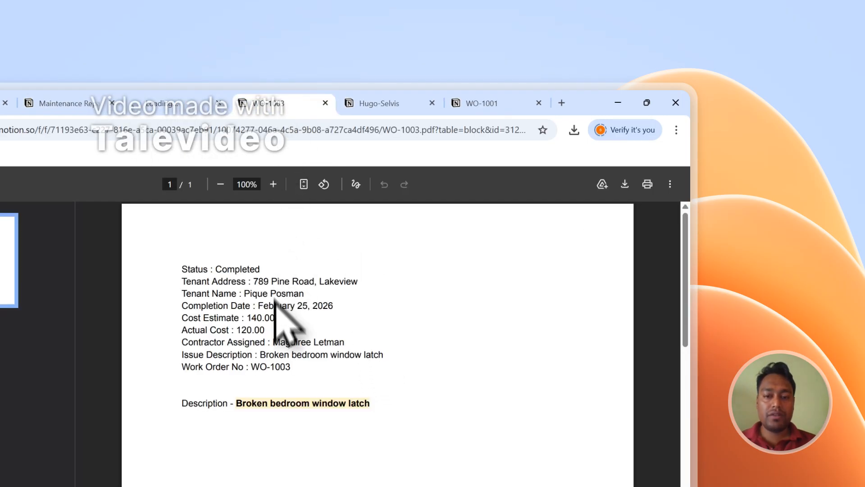
pyautogui.click(189, 103)
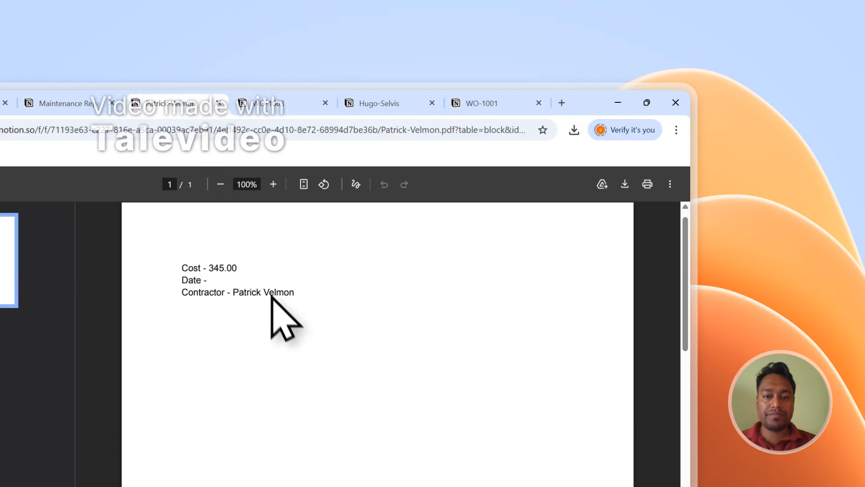
pyautogui.scroll(1, 271, 296)
pyautogui.click(270, 98)
pyautogui.click(191, 97)
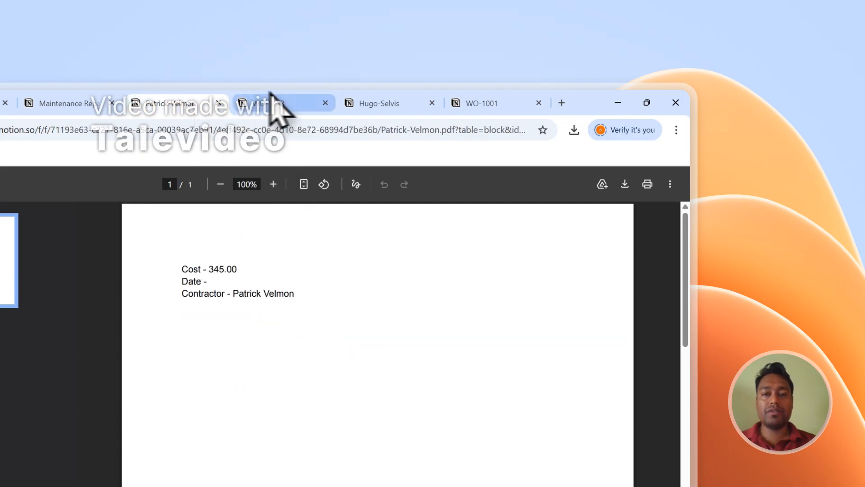
pyautogui.click(367, 99)
pyautogui.click(473, 104)
pyautogui.click(197, 104)
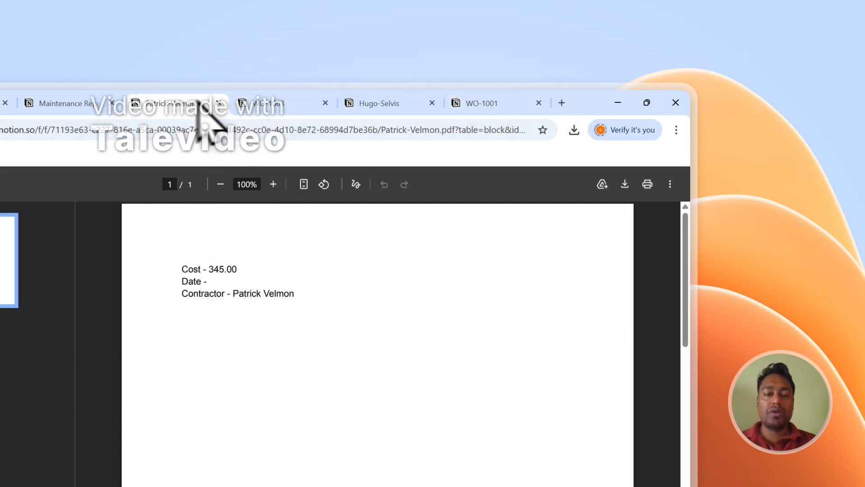
# - Close the four open PDFs and return to the heading of the Maintenance Repair Reports page
pyautogui.click(219, 105)
pyautogui.click(219, 105)
pyautogui.click(219, 105)
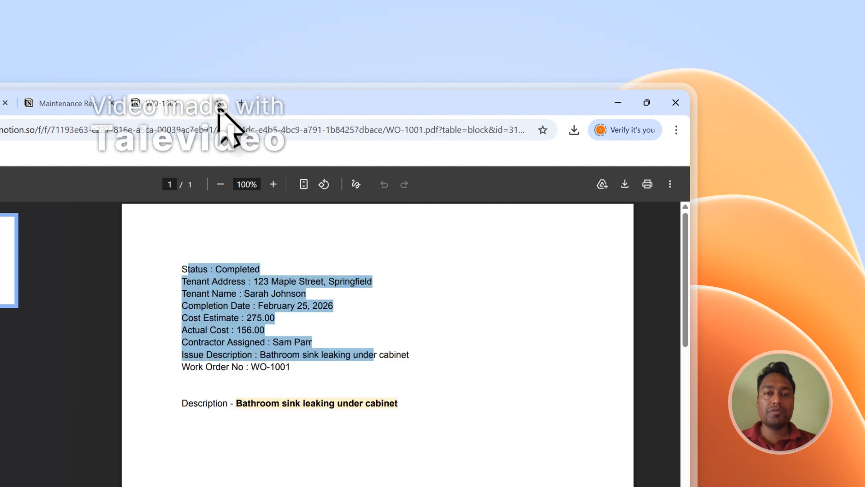
pyautogui.click(219, 106)
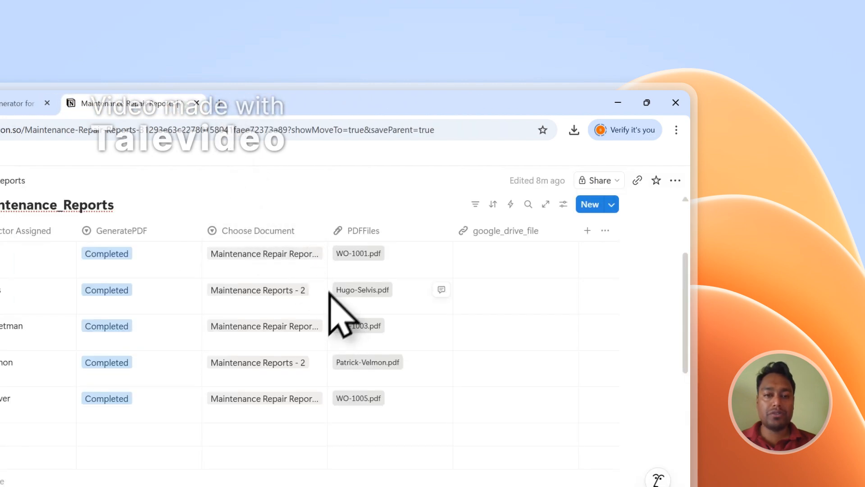
pyautogui.scroll(3, 331, 293)
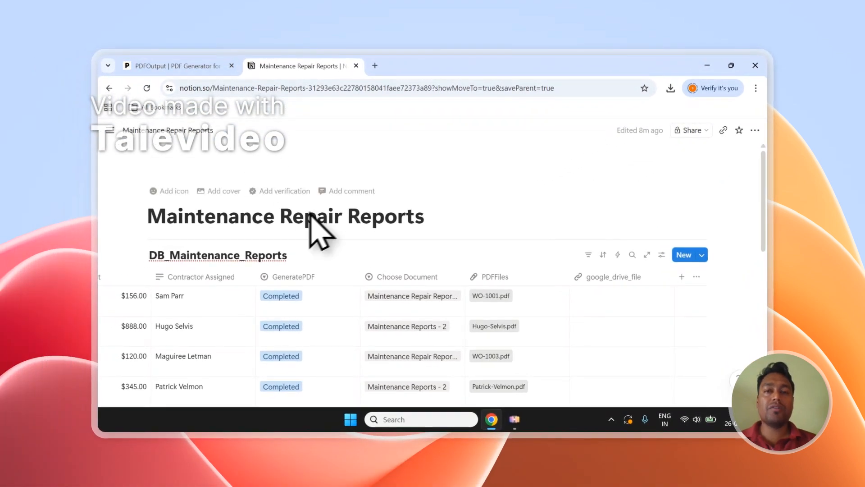